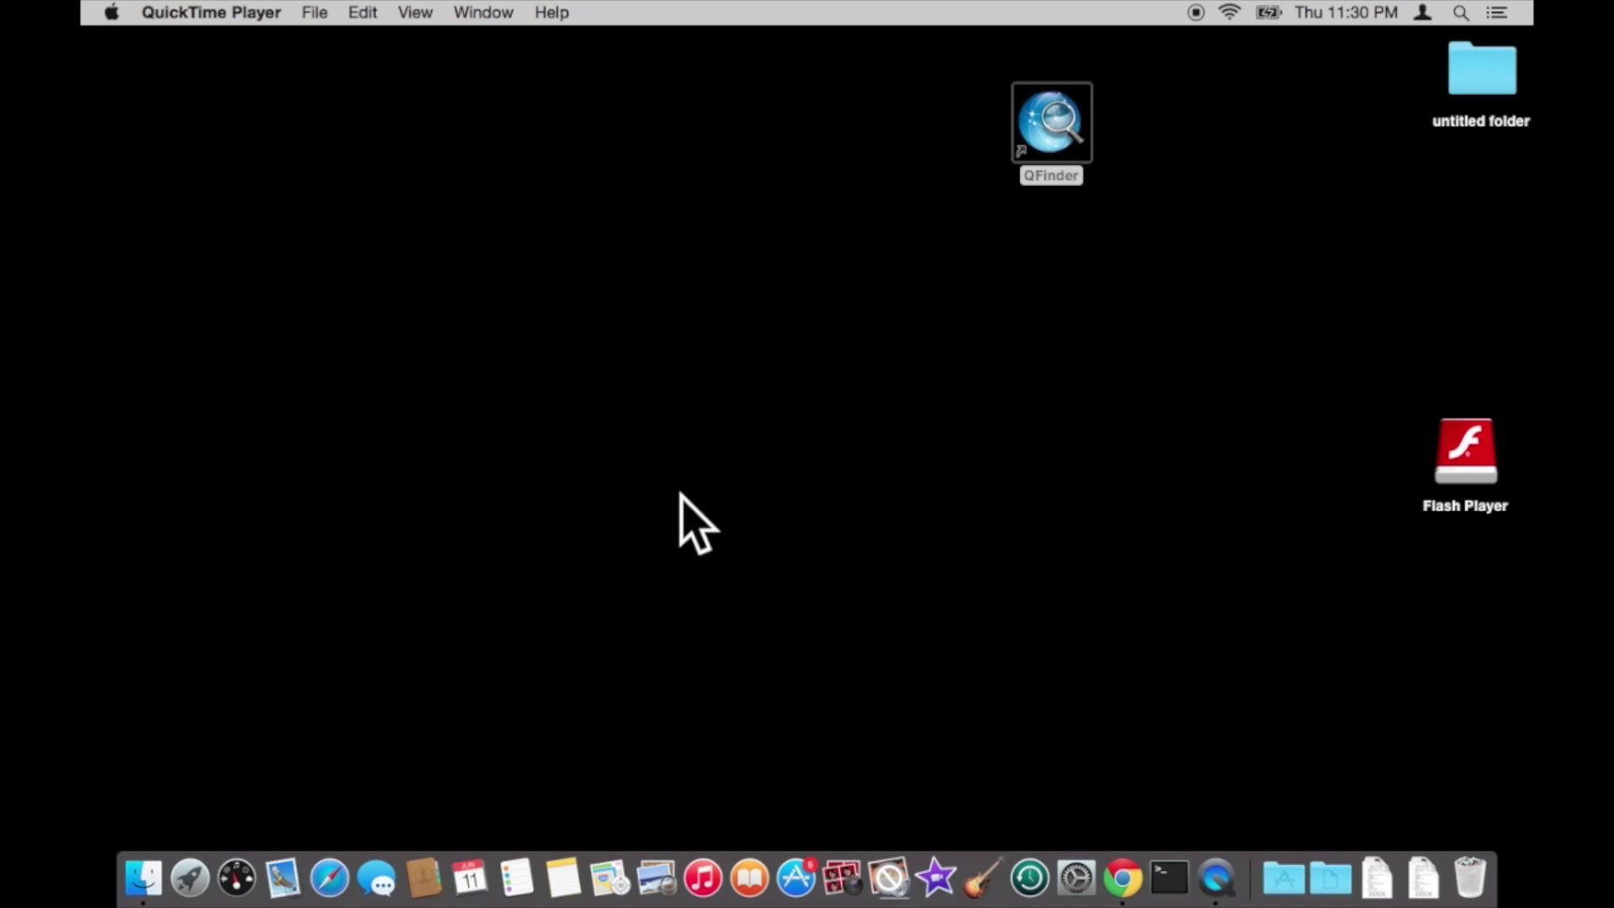
# - Launch Qfinder, review the TS470's Ethernet details, then connect to its web page at 192.168.0.13:8888
pyautogui.doubleClick(1068, 127)
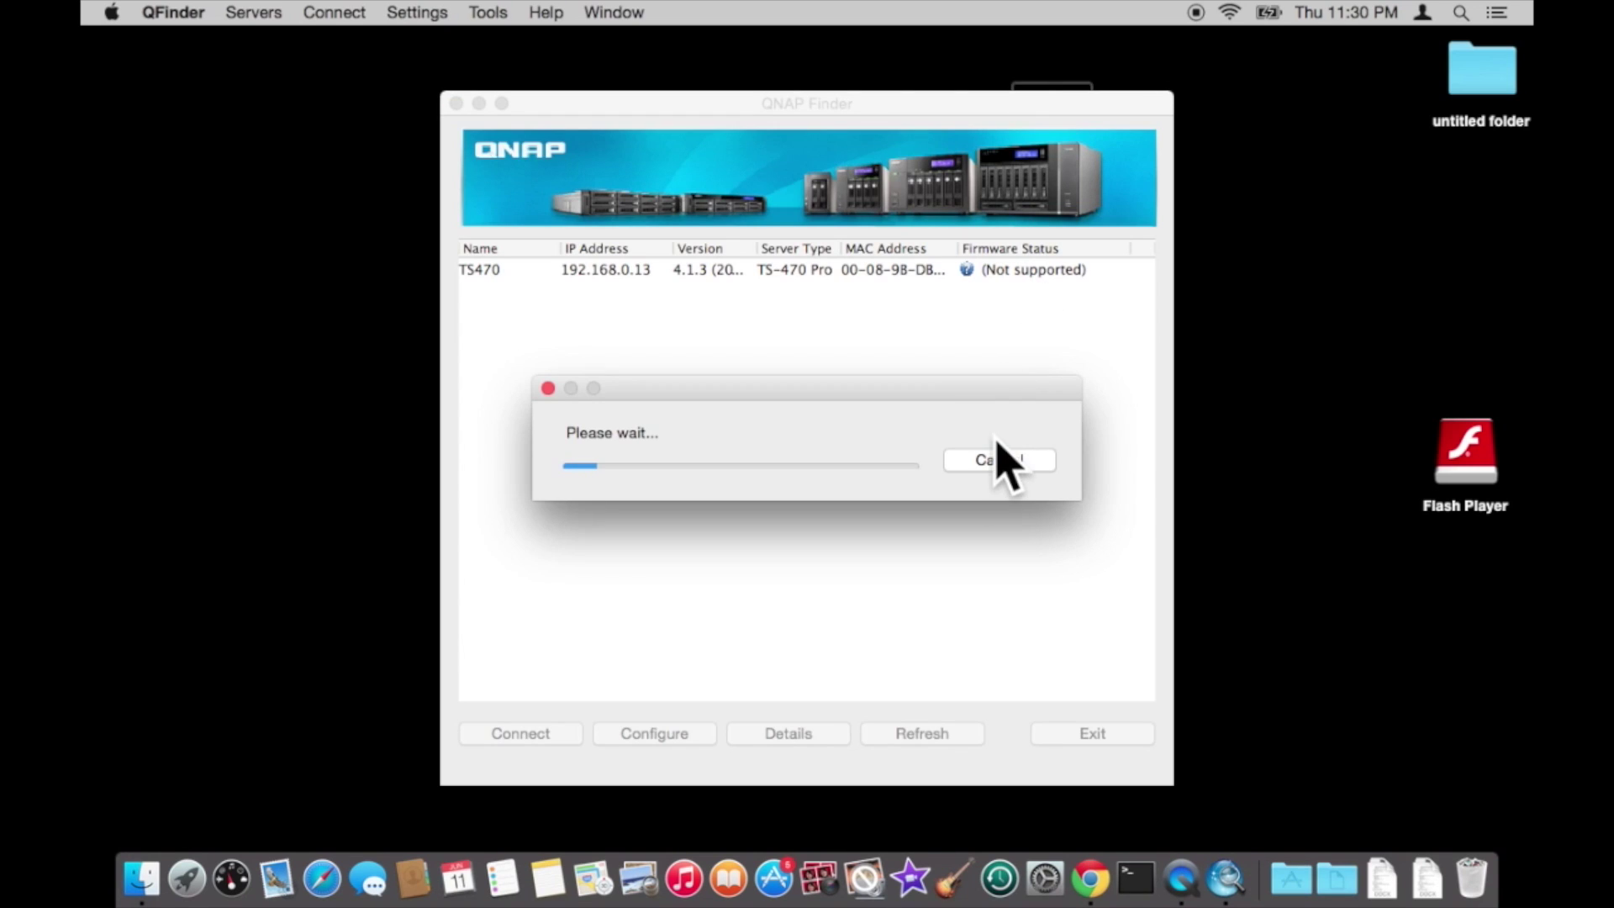
pyautogui.click(1001, 460)
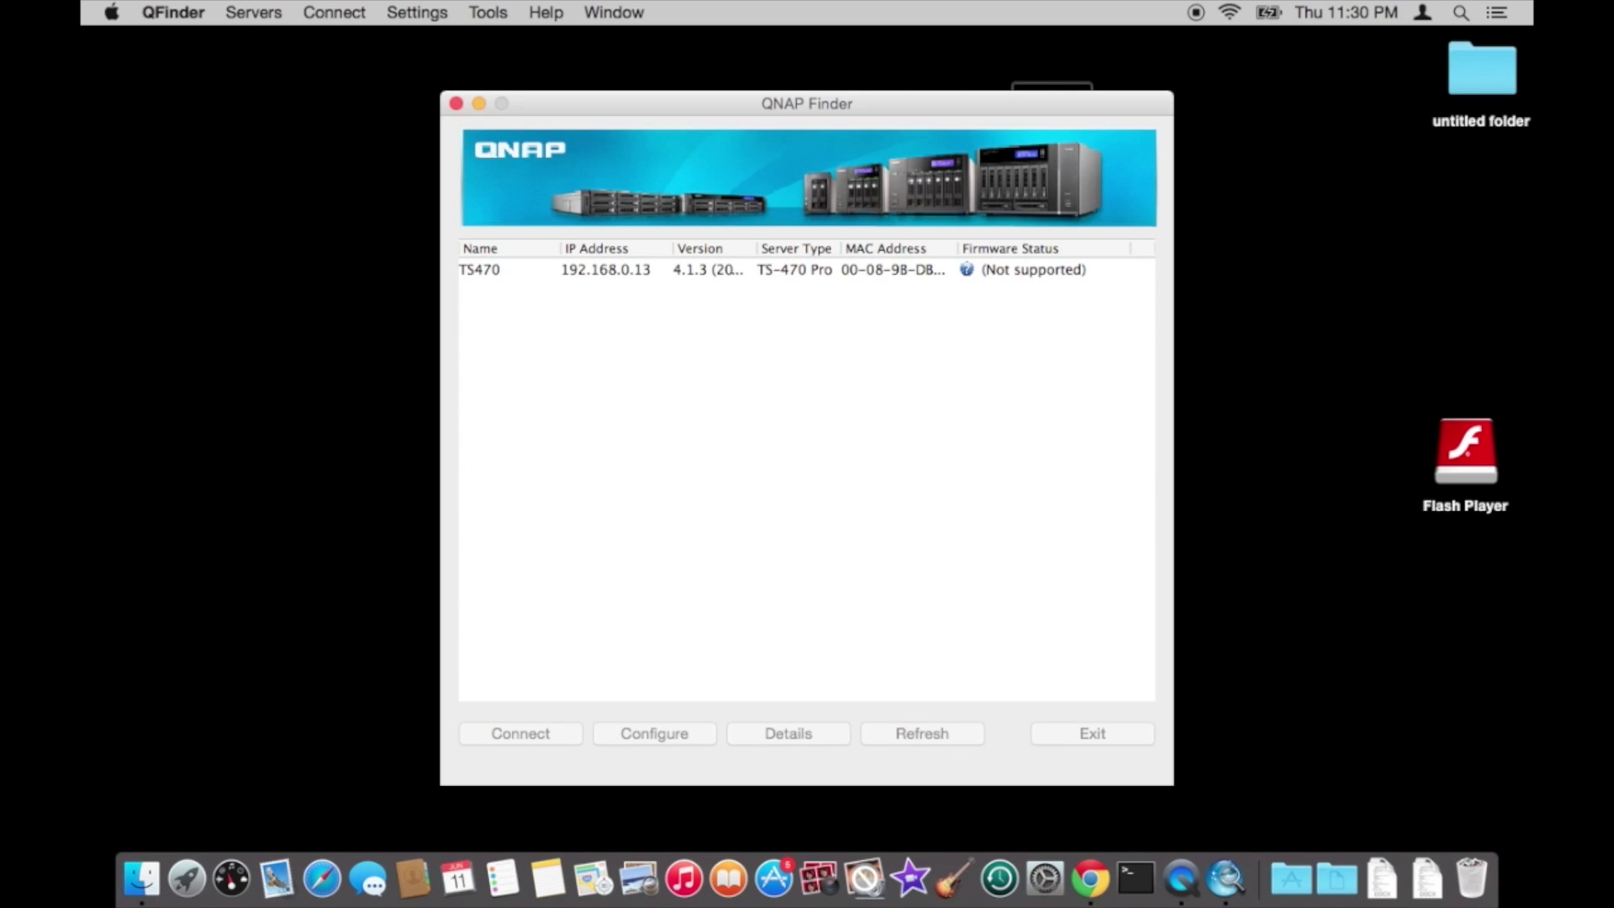
pyautogui.click(784, 269)
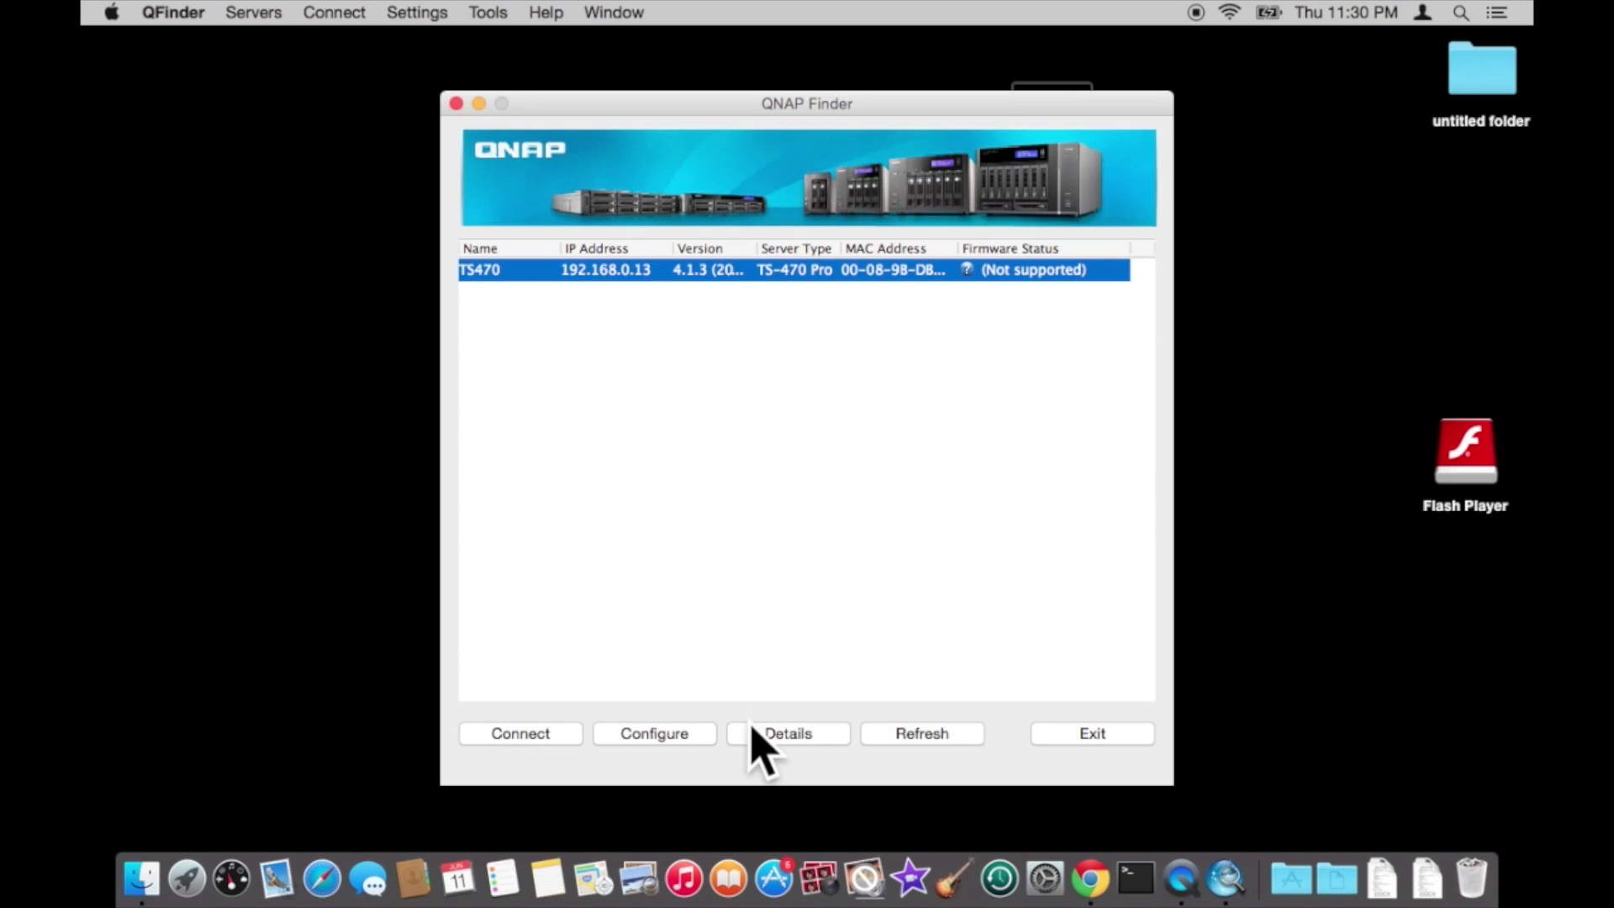
pyautogui.click(761, 734)
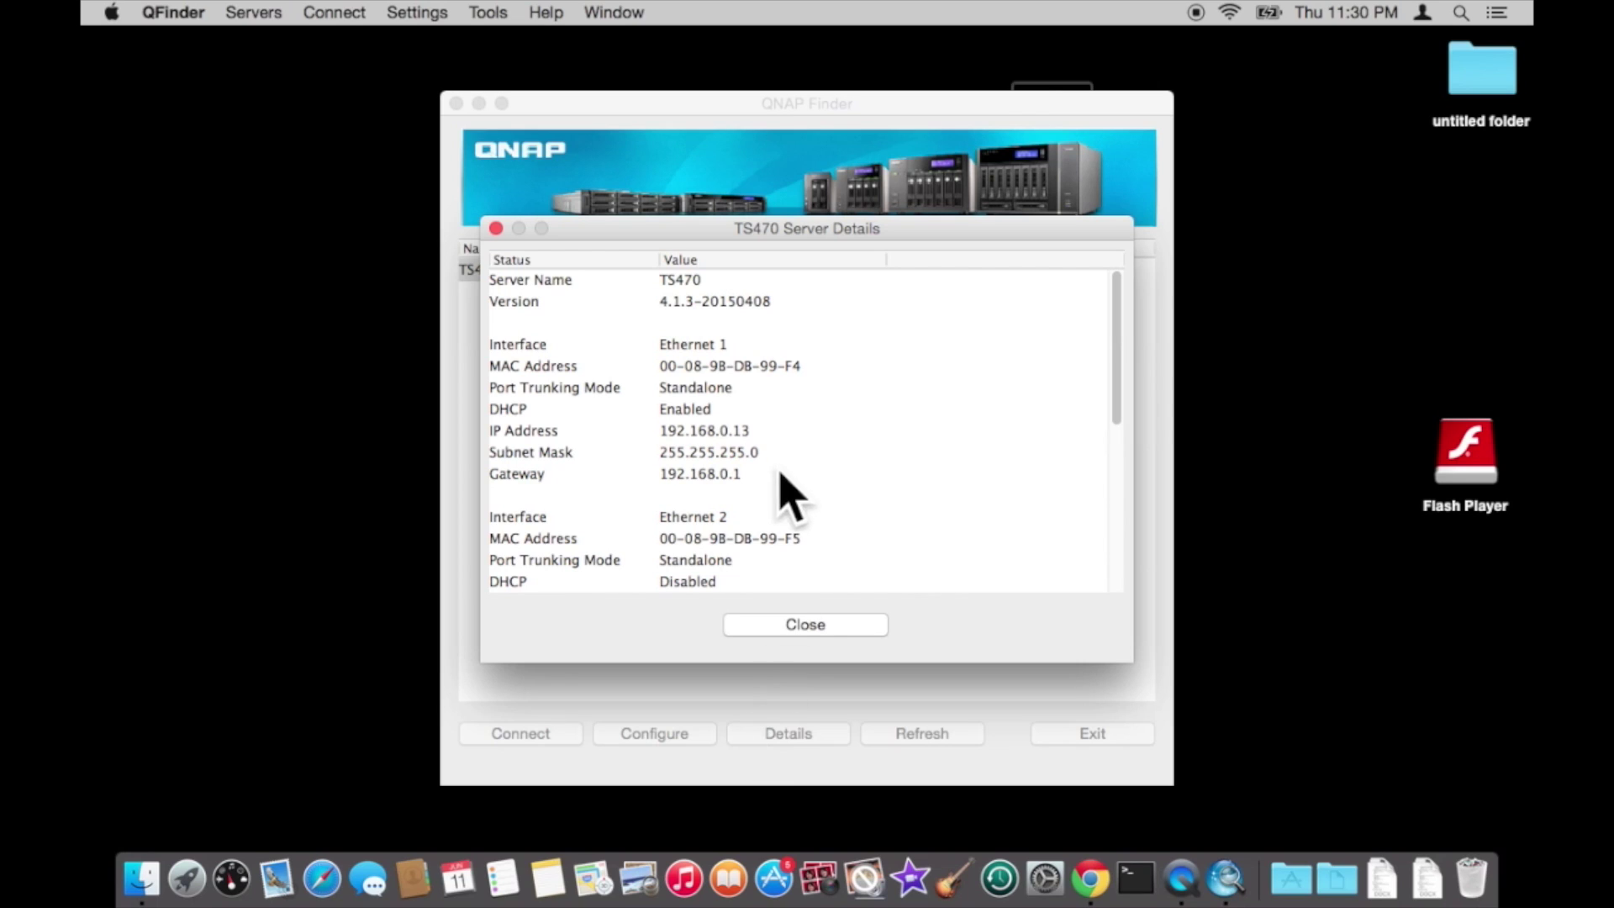
pyautogui.click(795, 625)
pyautogui.click(542, 734)
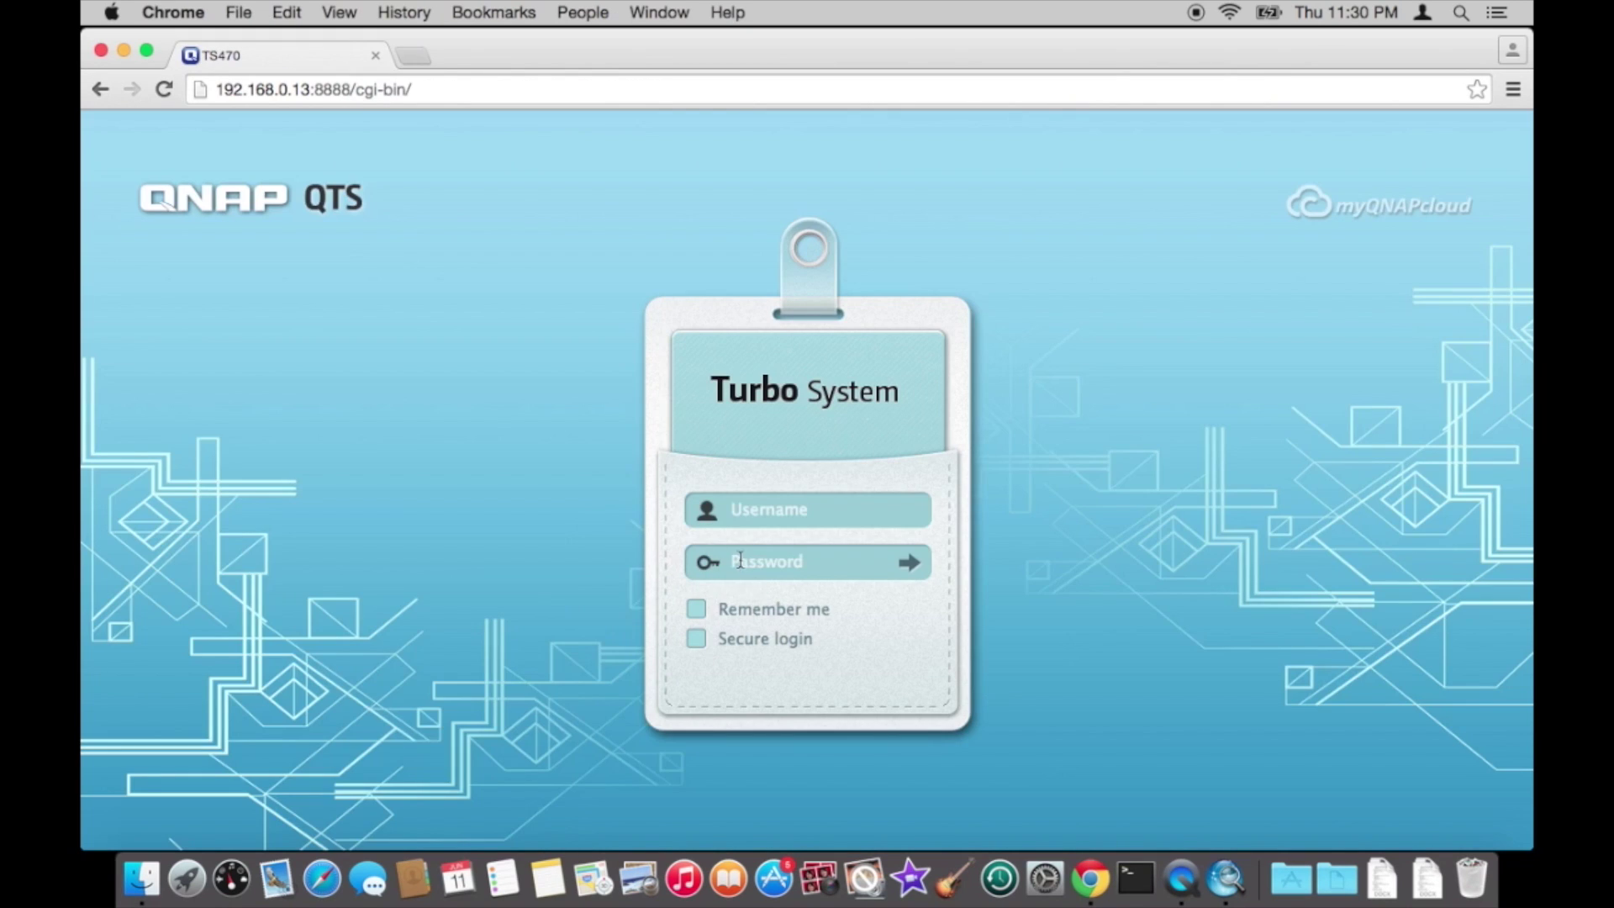
# - Log in to QTS with username admin and the administrator password
pyautogui.write('admin')
pyautogui.press('Tab')
pyautogui.press('Return')
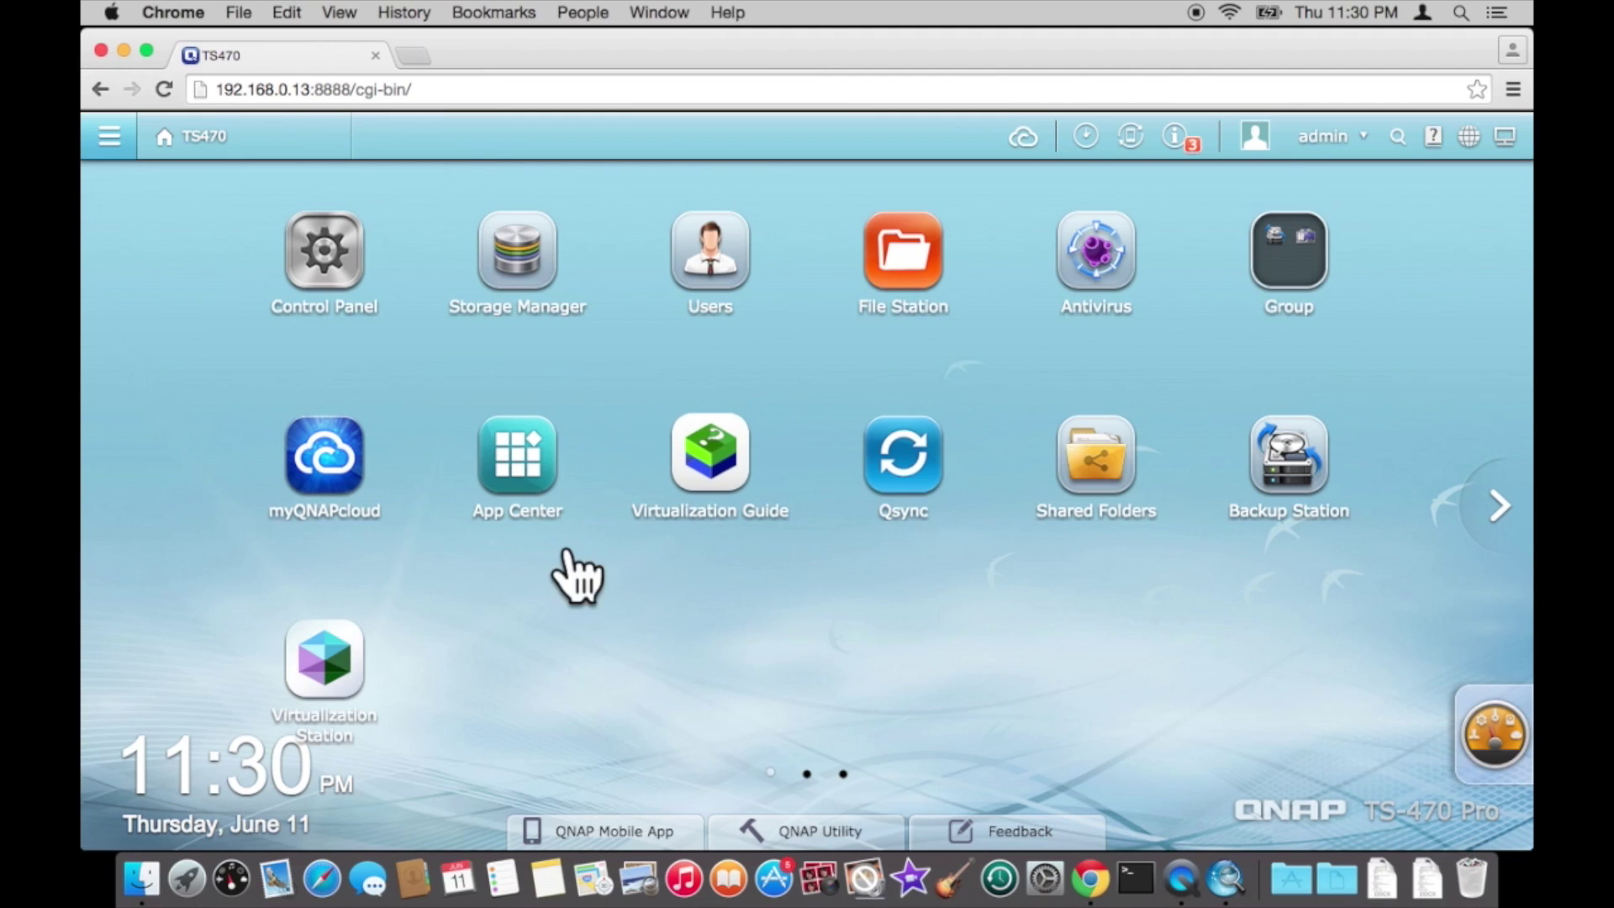
# - In Control Panel General Settings, change the server name from TS470 to QNAPNAS and apply
pyautogui.click(309, 262)
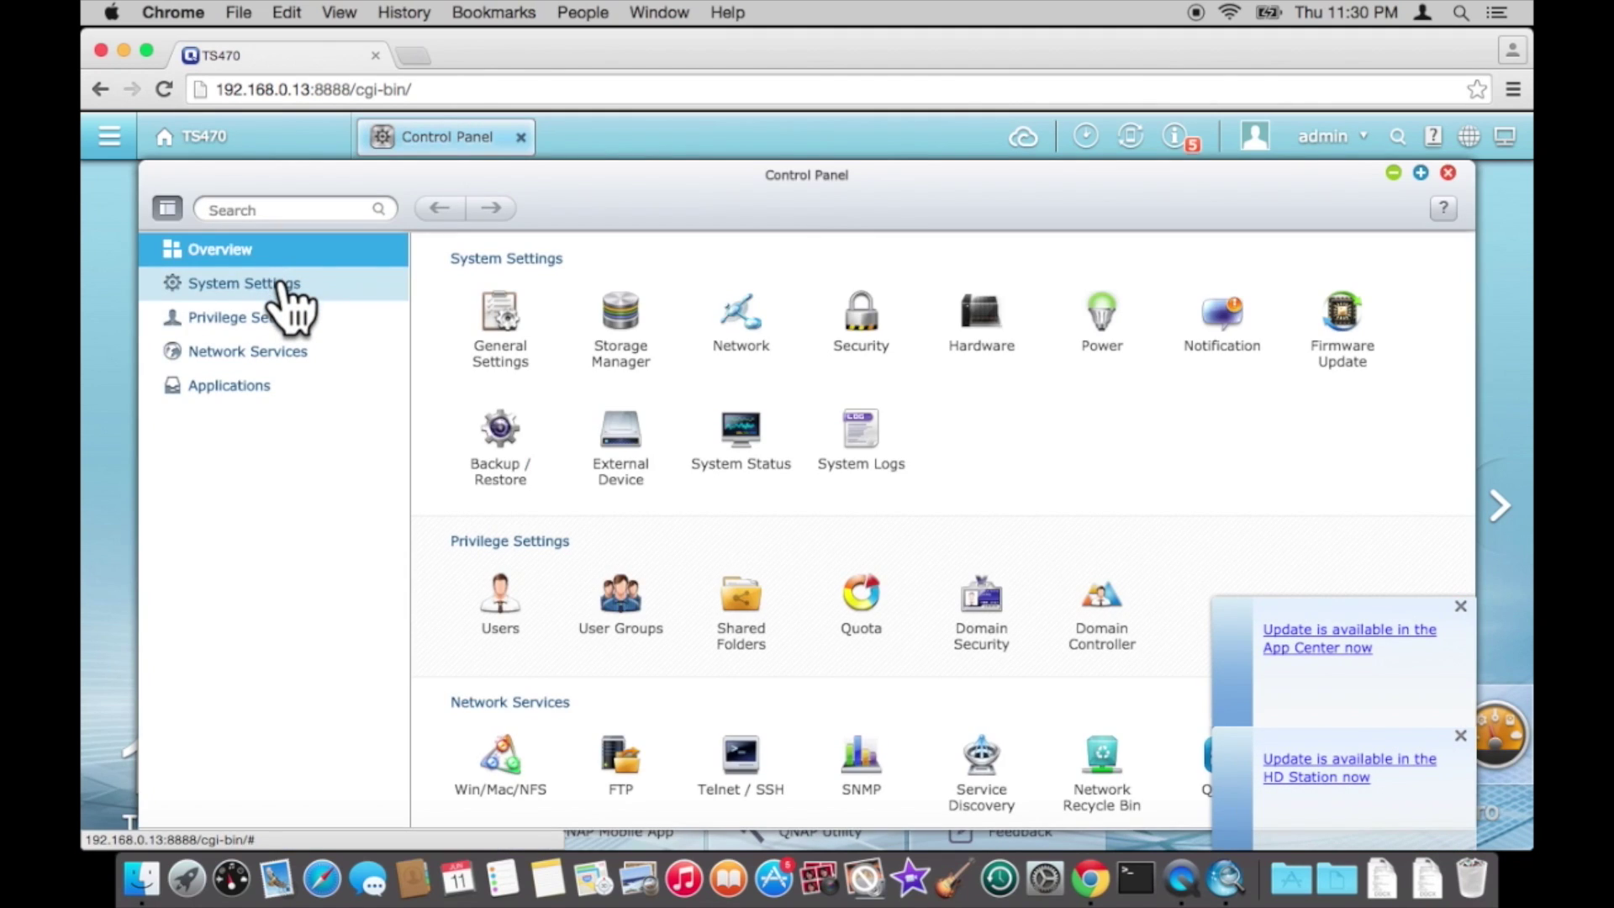
pyautogui.click(288, 286)
pyautogui.click(274, 320)
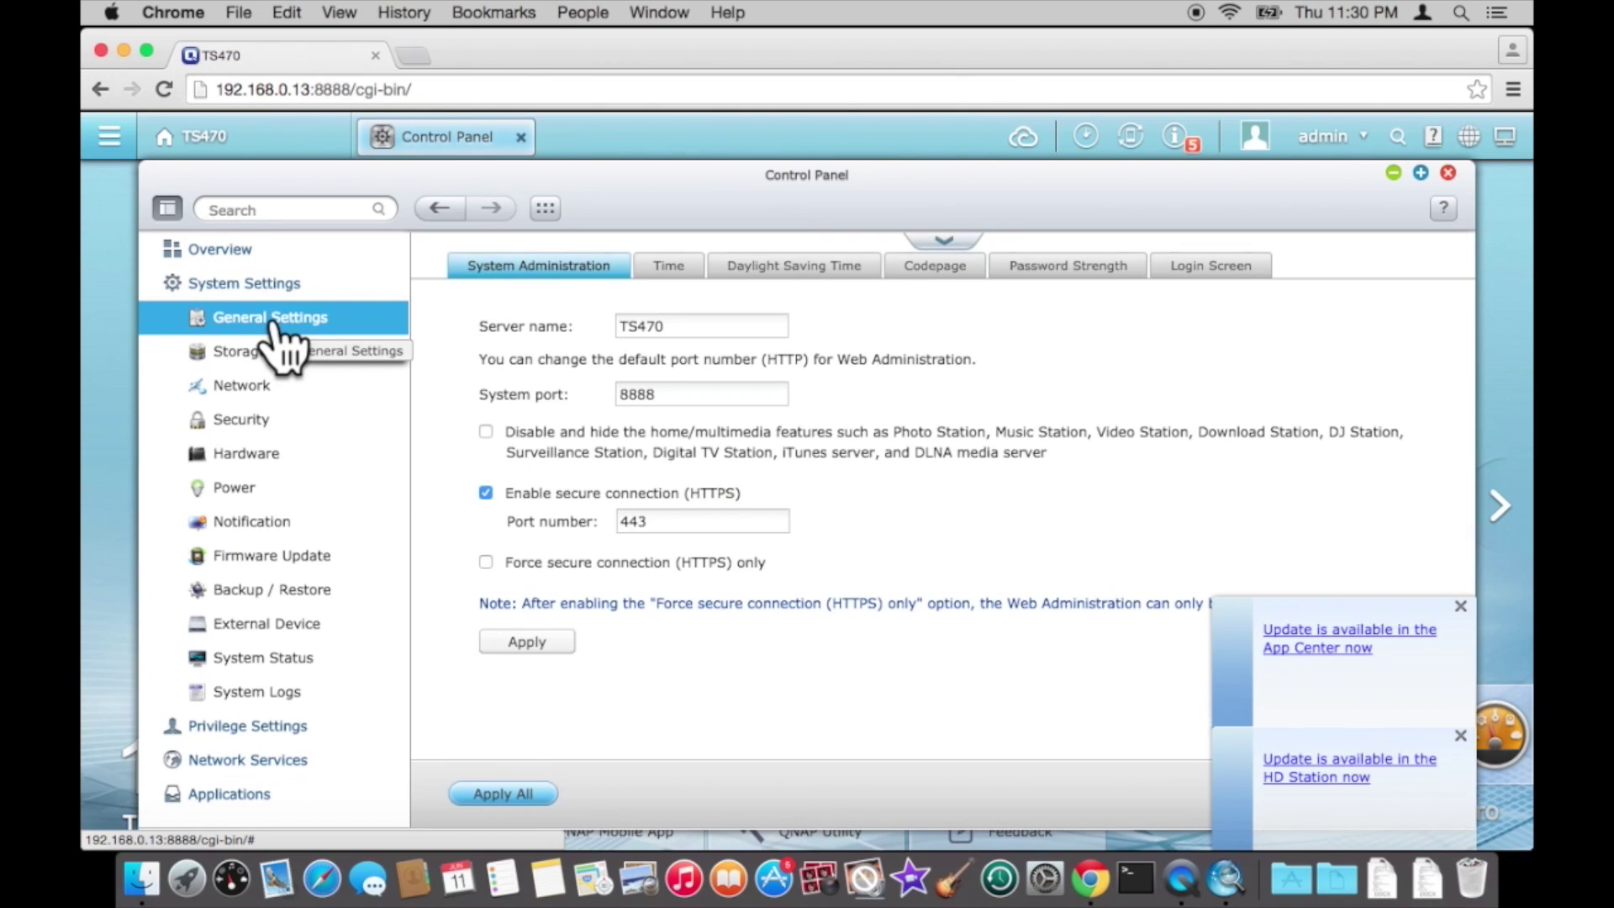
pyautogui.click(685, 330)
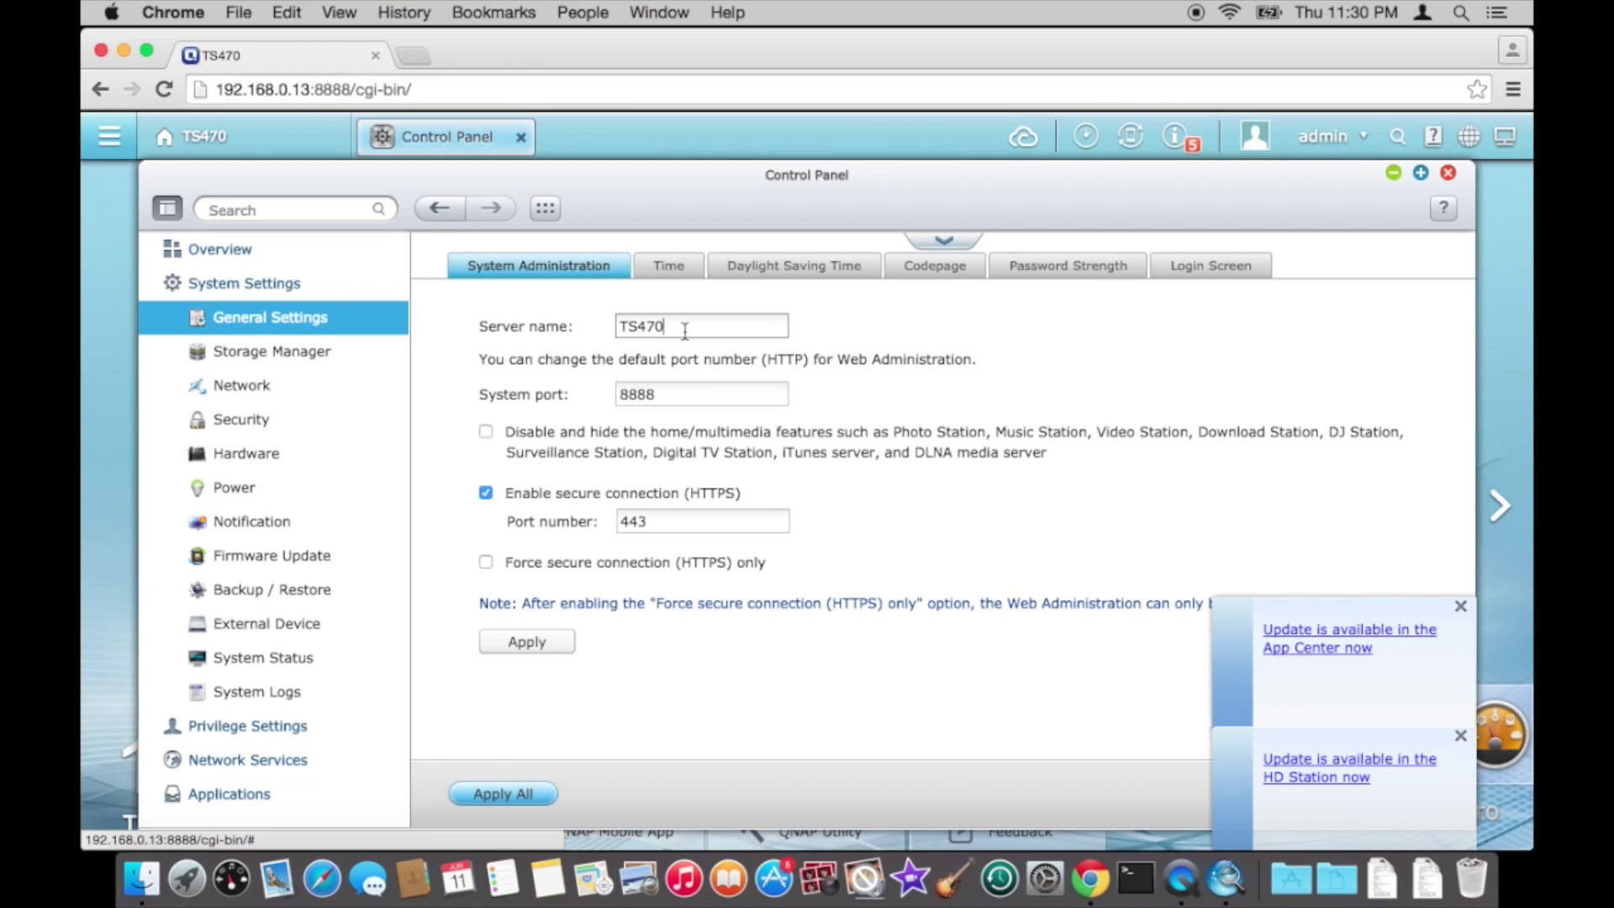
pyautogui.press('BackSpace')
pyautogui.press('BackSpace')
pyautogui.press('BackSpace')
pyautogui.press('BackSpace')
pyautogui.press('BackSpace')
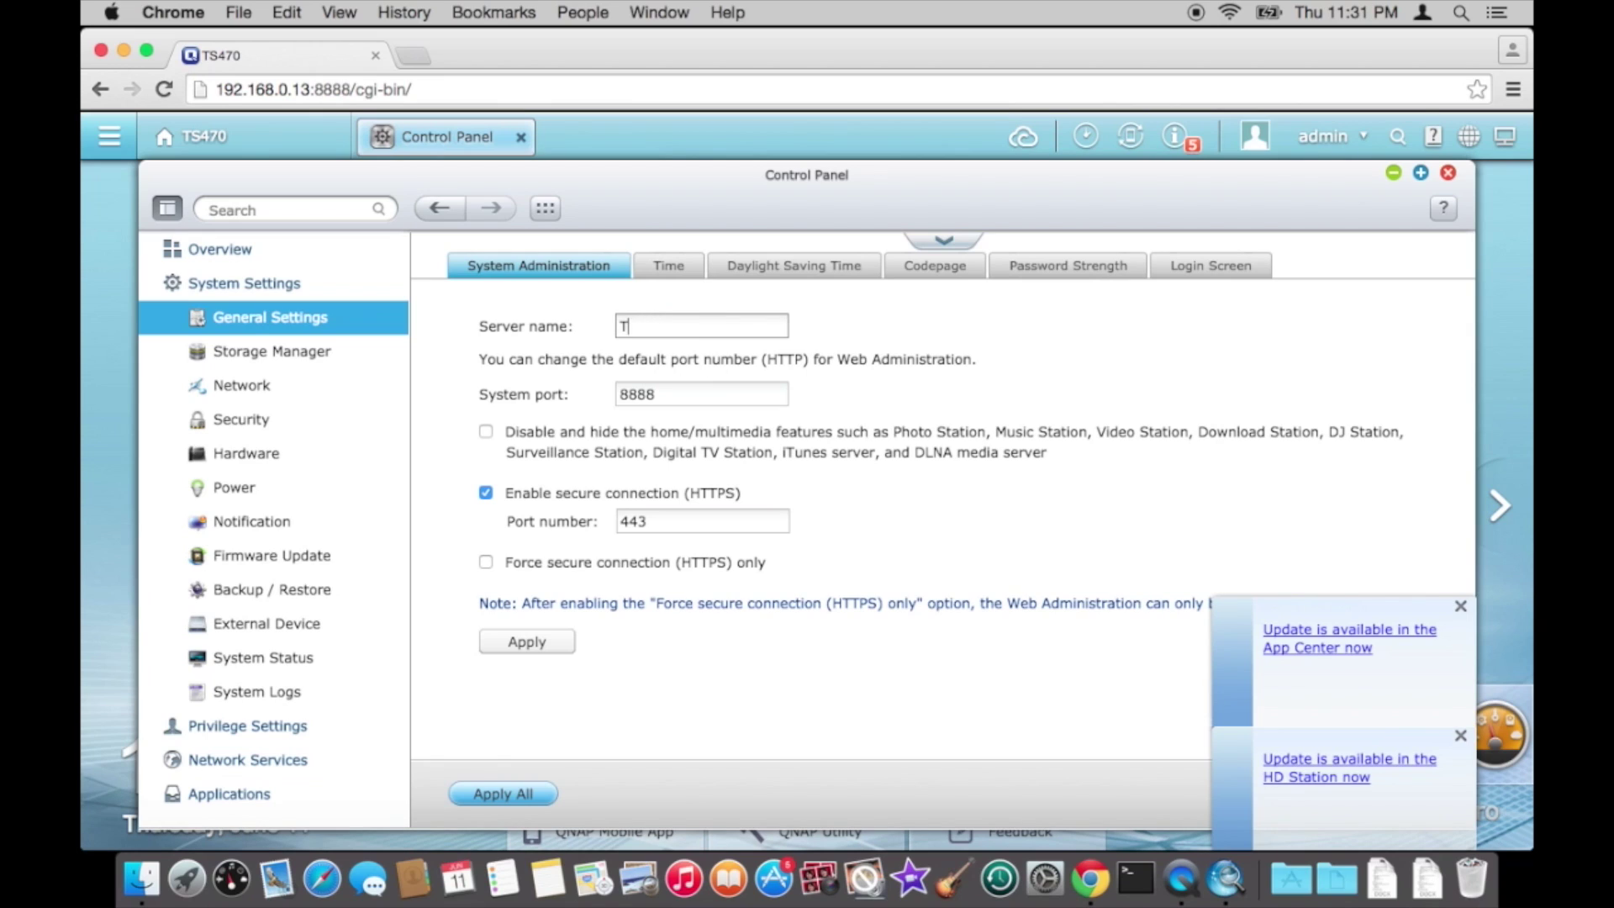
pyautogui.write('QNA')
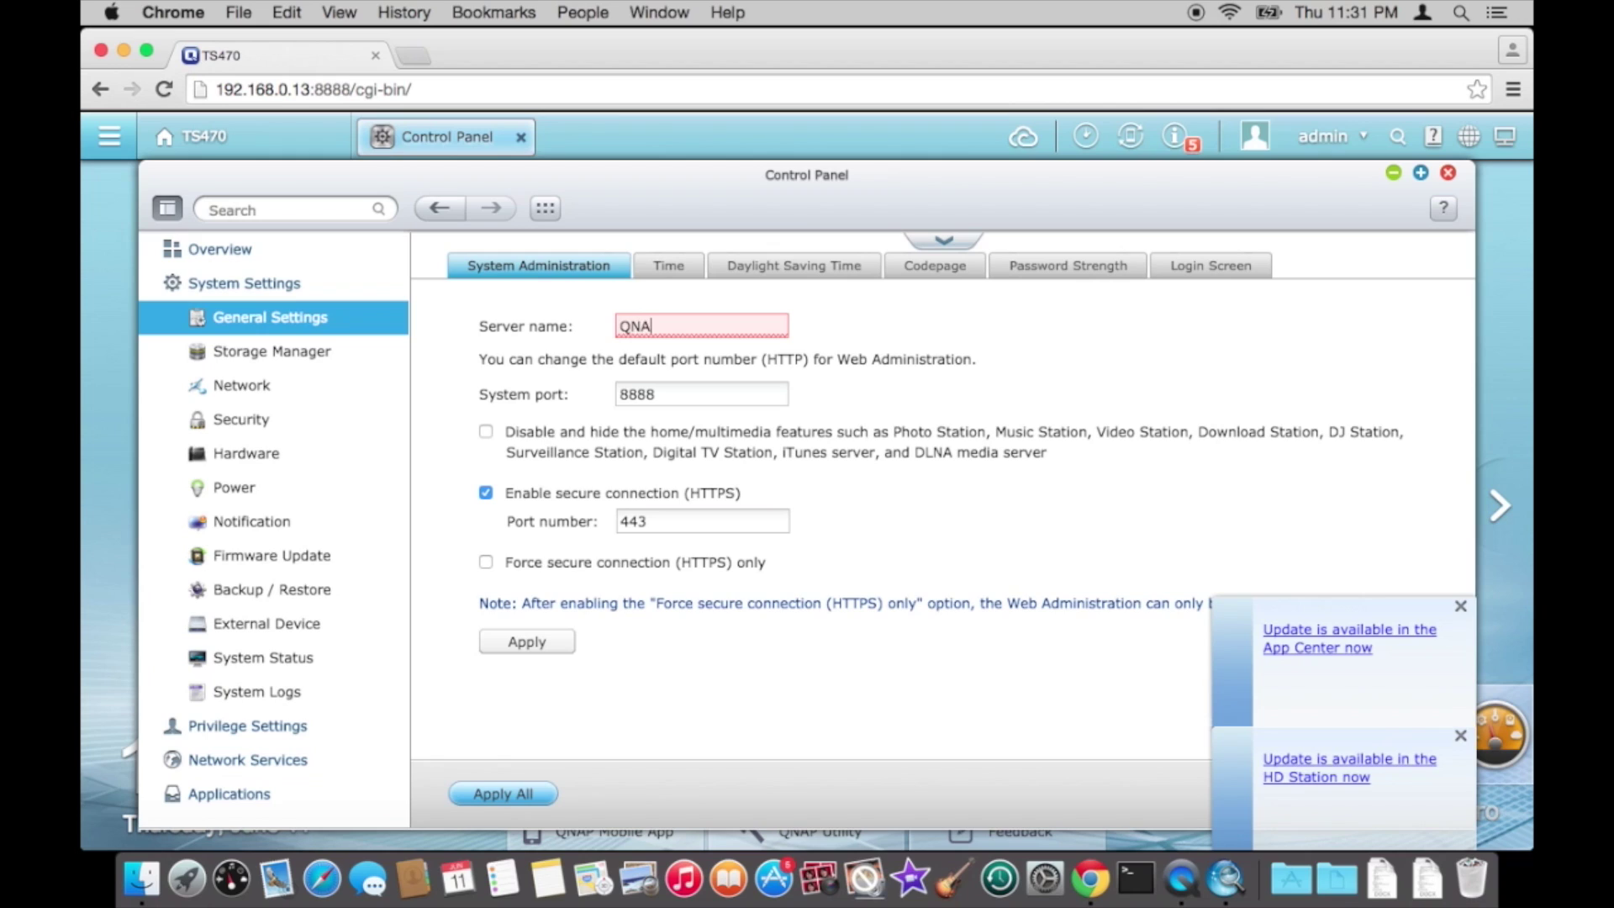
pyautogui.write('PNAS')
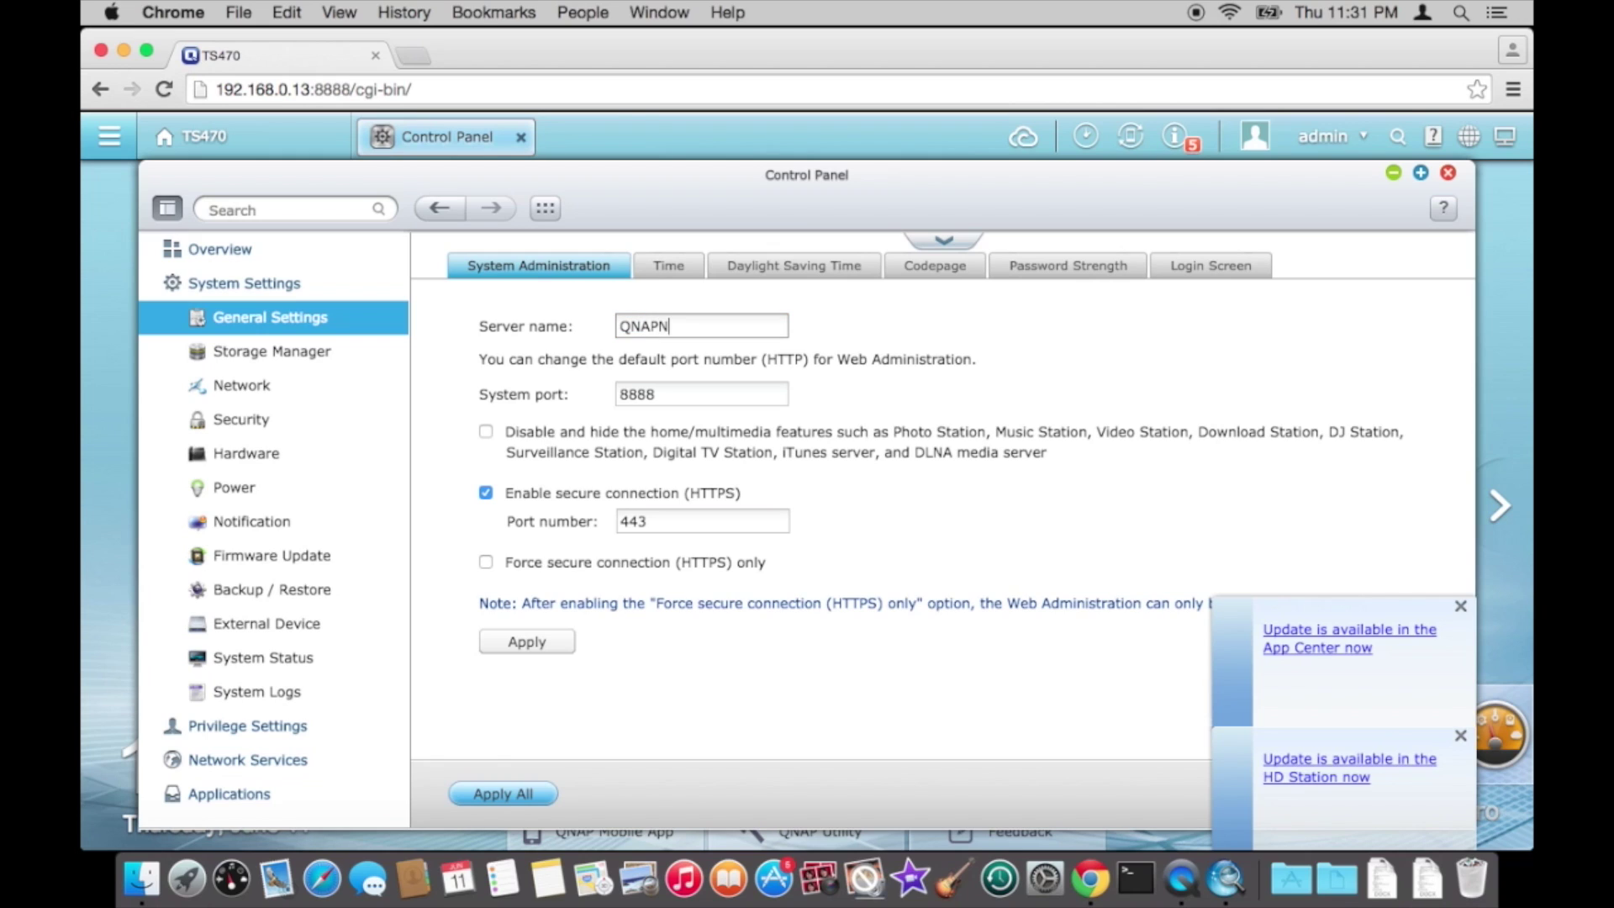
pyautogui.click(538, 648)
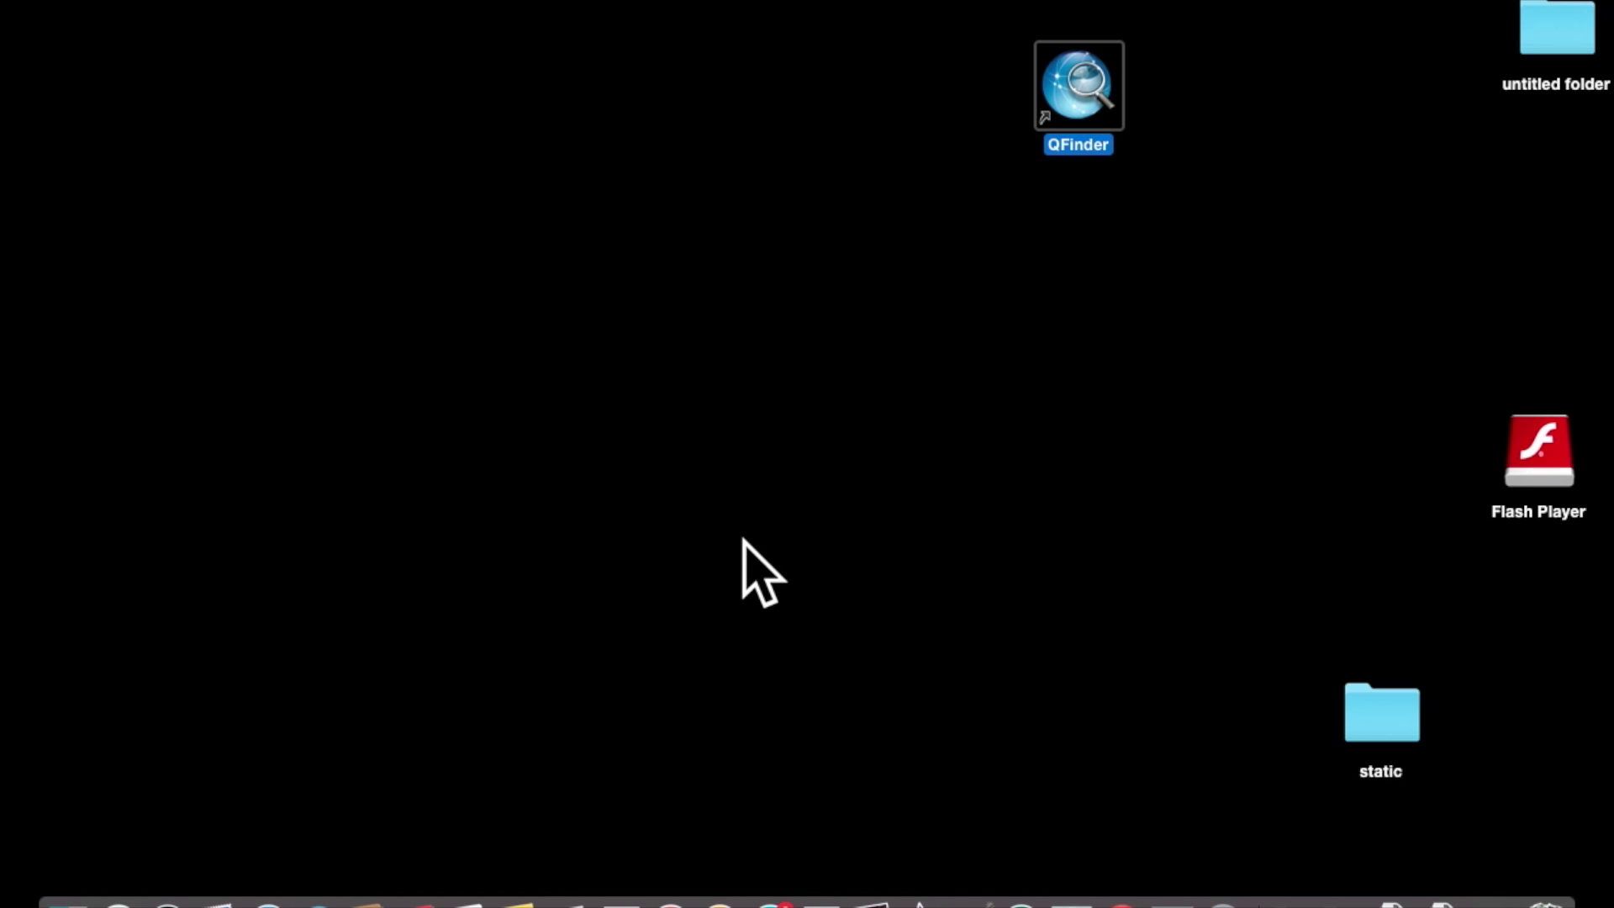
# - Relaunch Qfinder and check that QNAPNAS still shows the same network details at 192.168.0.13
pyautogui.doubleClick(1093, 84)
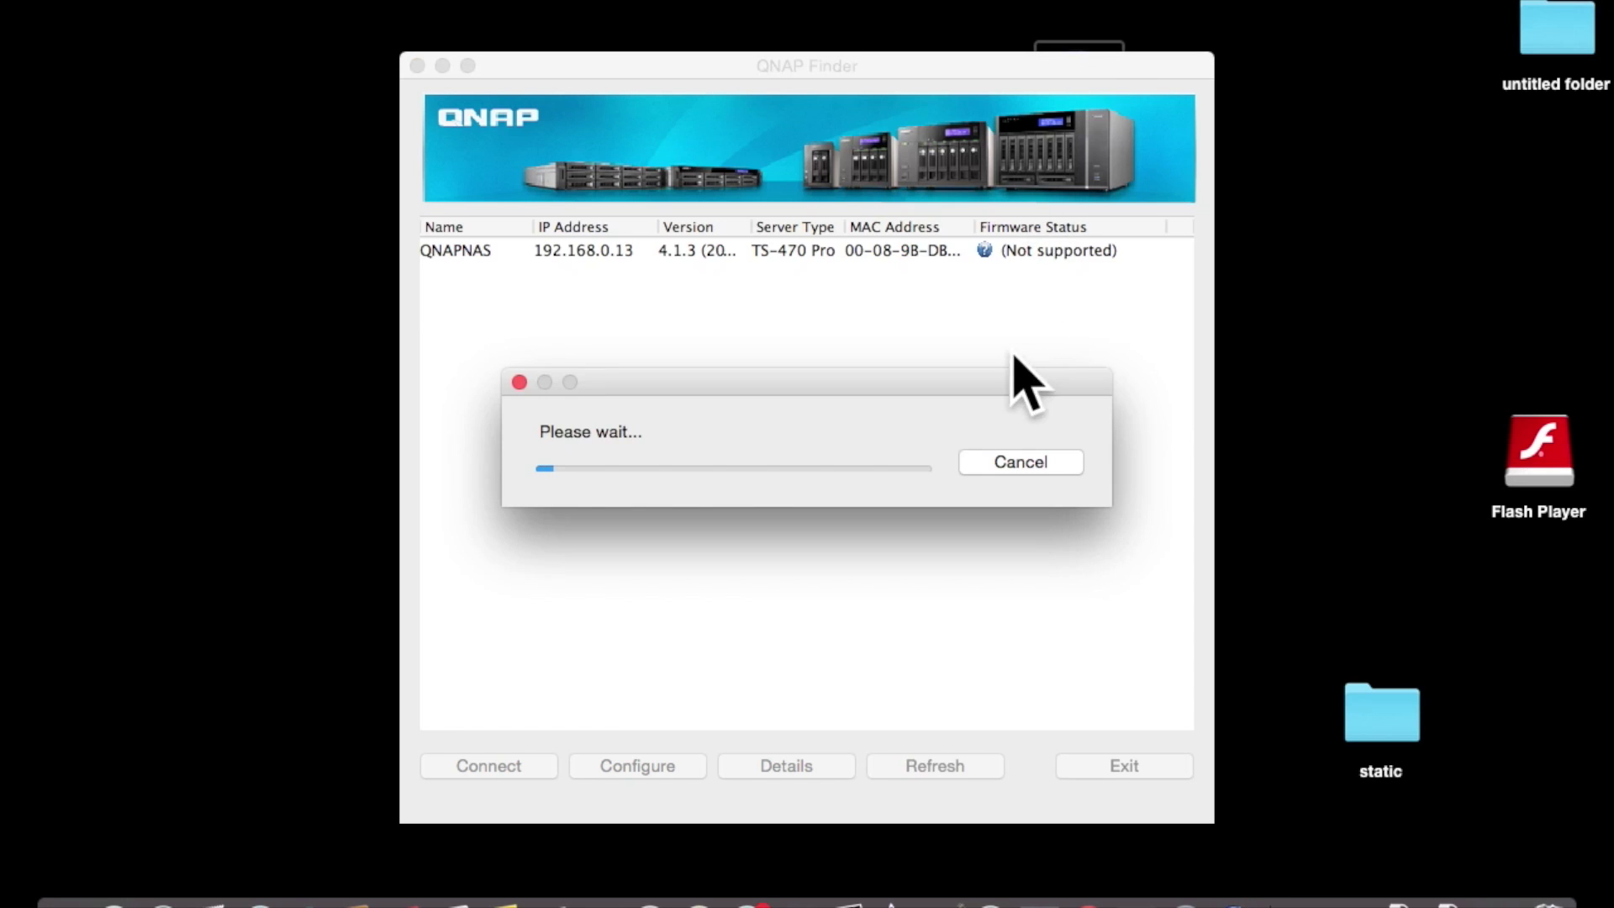
pyautogui.click(1002, 466)
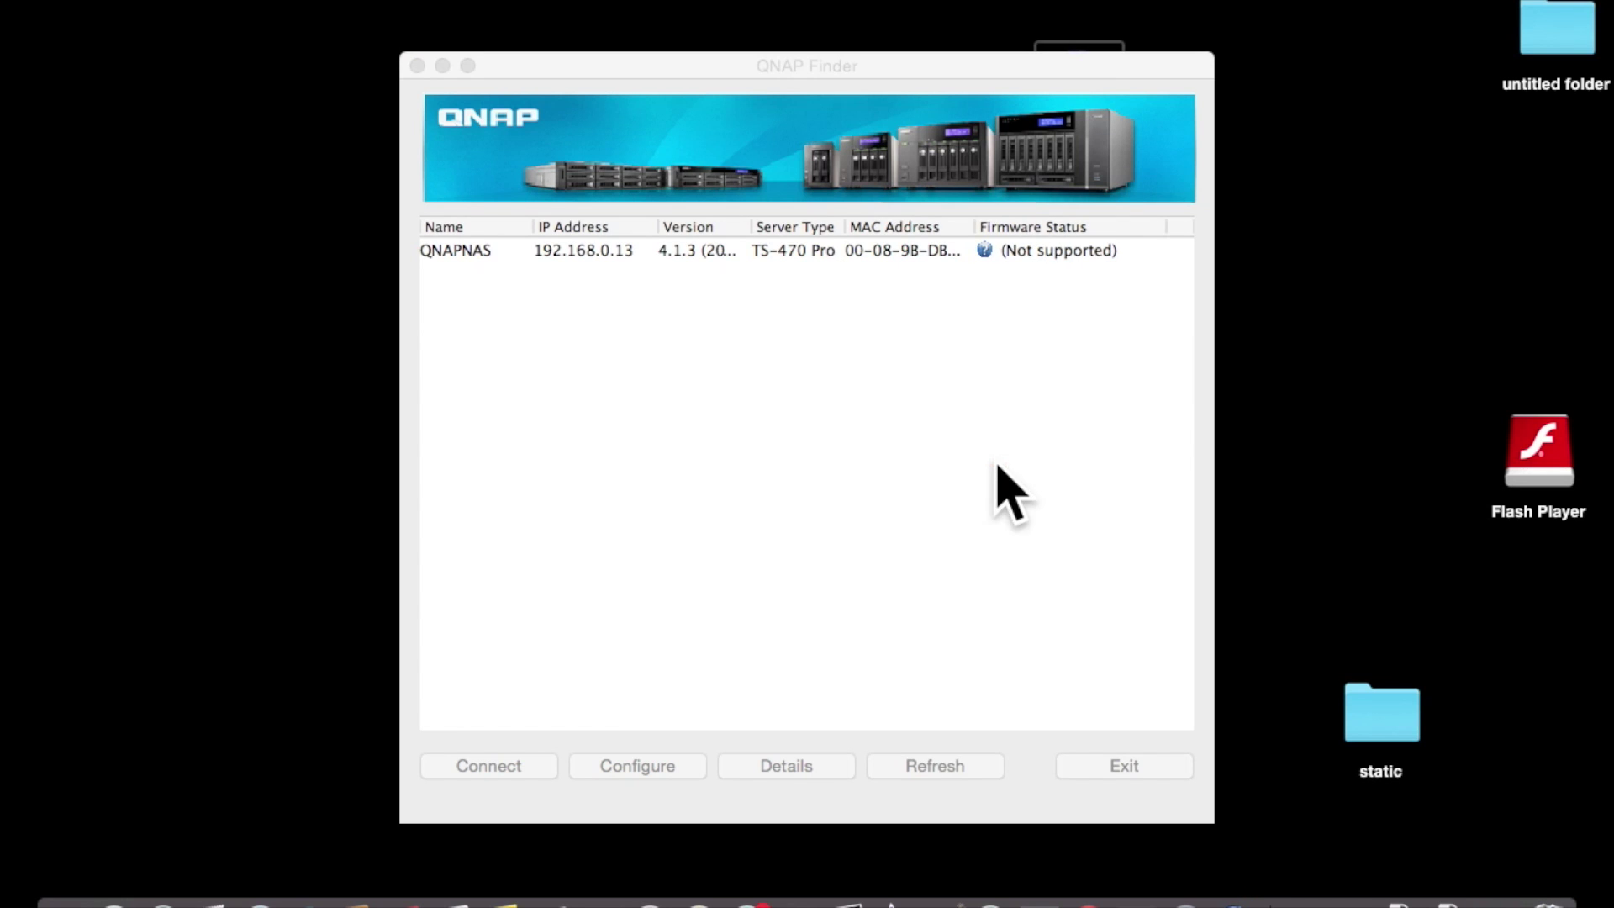
pyautogui.click(475, 249)
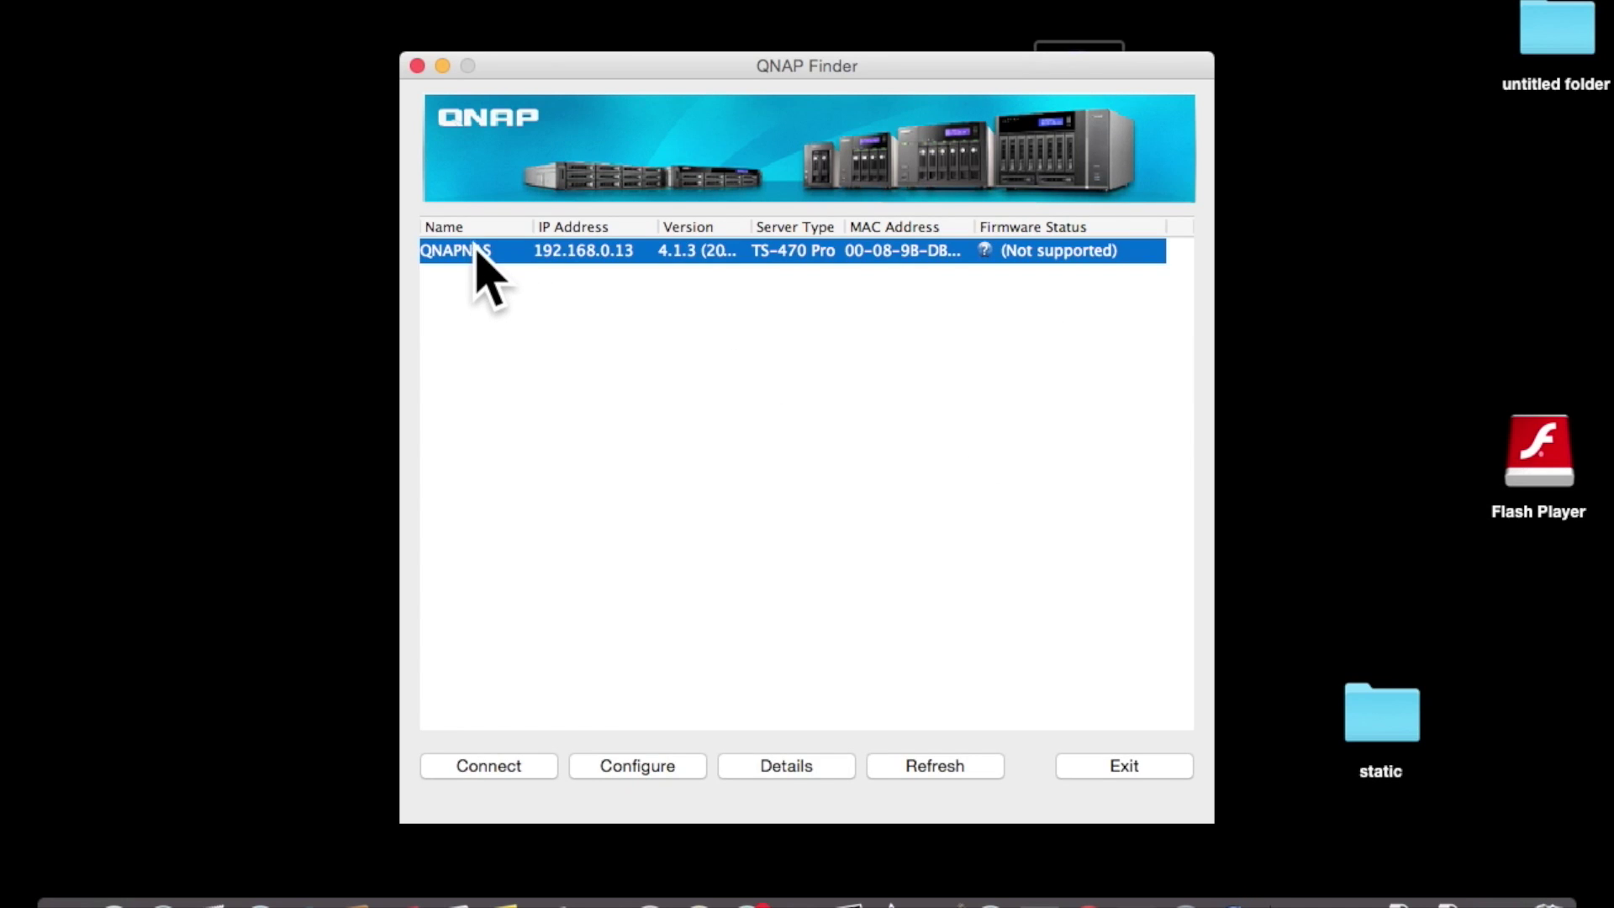
pyautogui.click(805, 765)
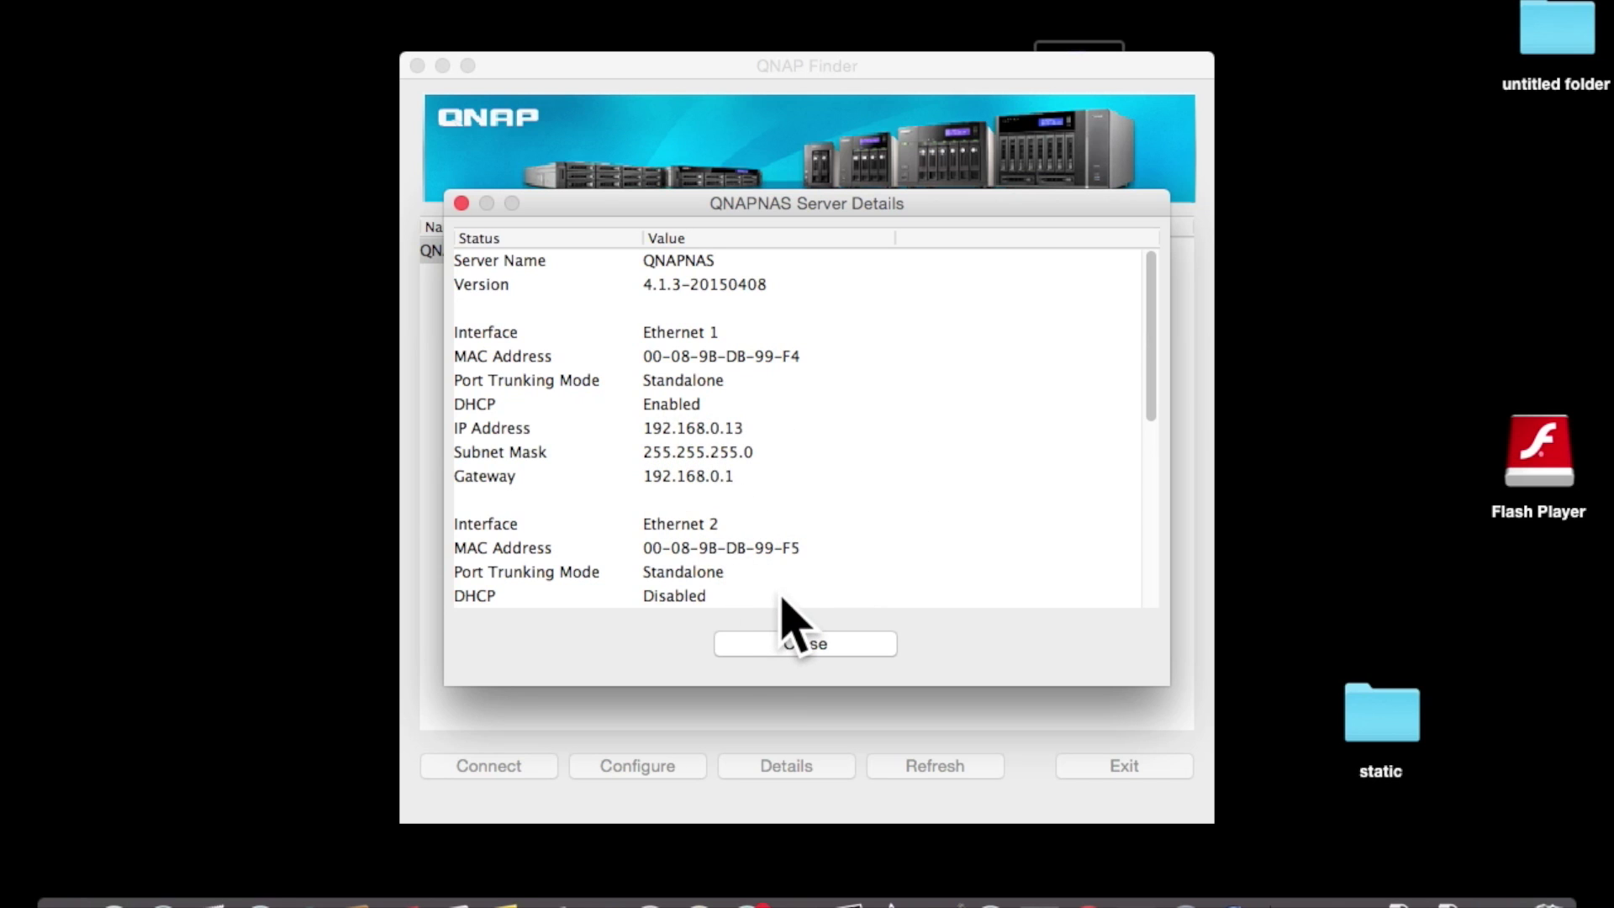
pyautogui.click(790, 644)
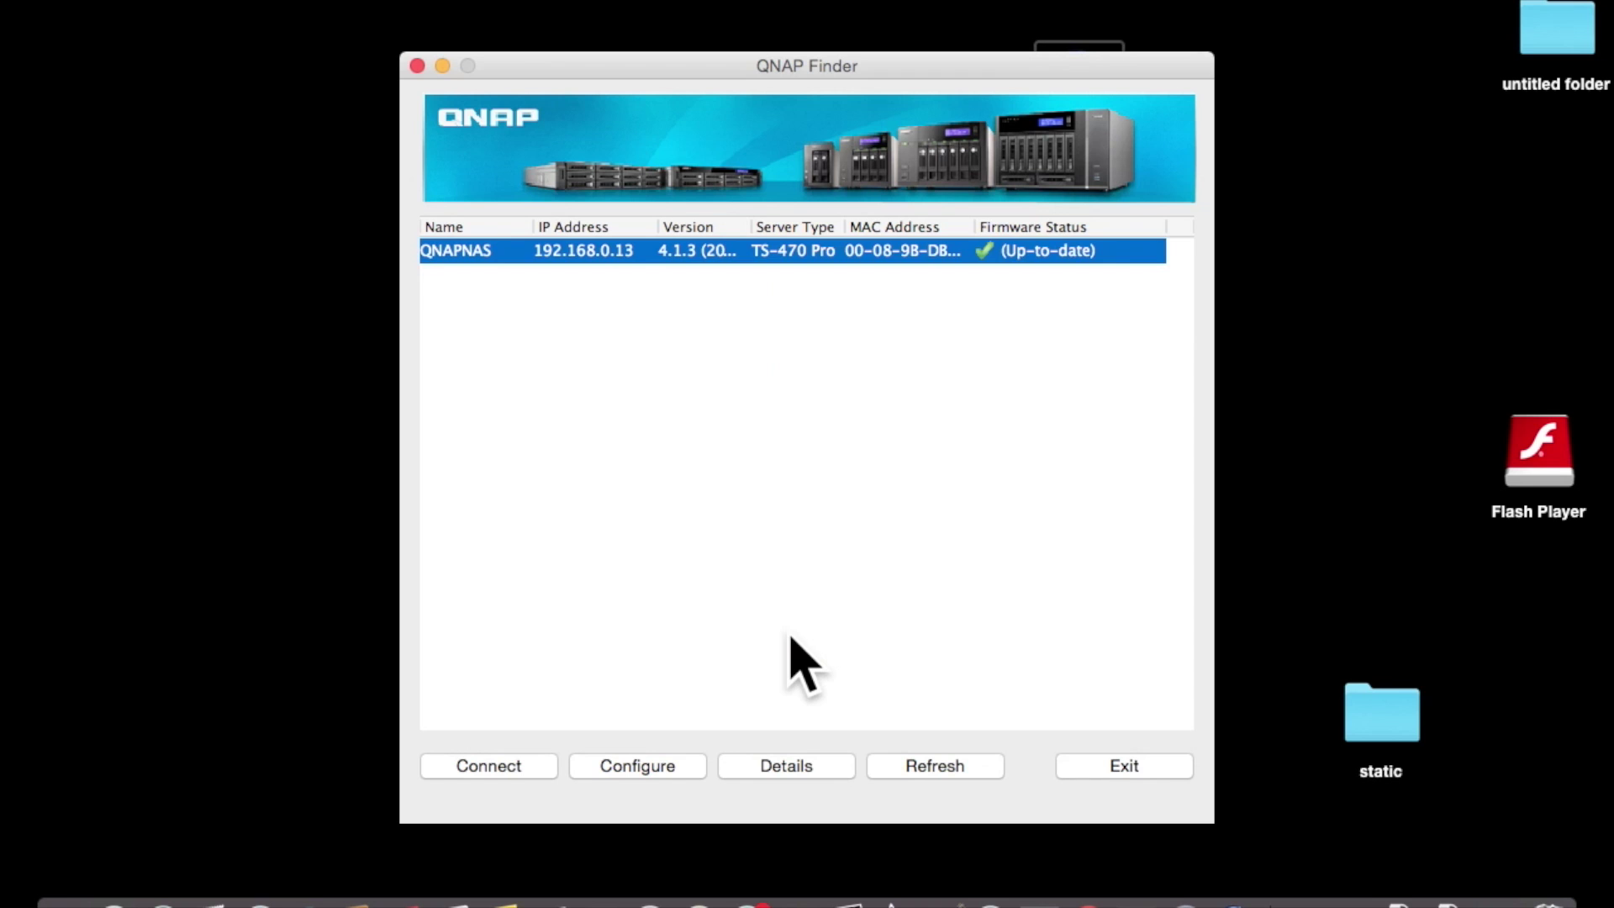
# - Connect to QNAPNAS's web page and open the Control Panel's Network settings
pyautogui.click(500, 769)
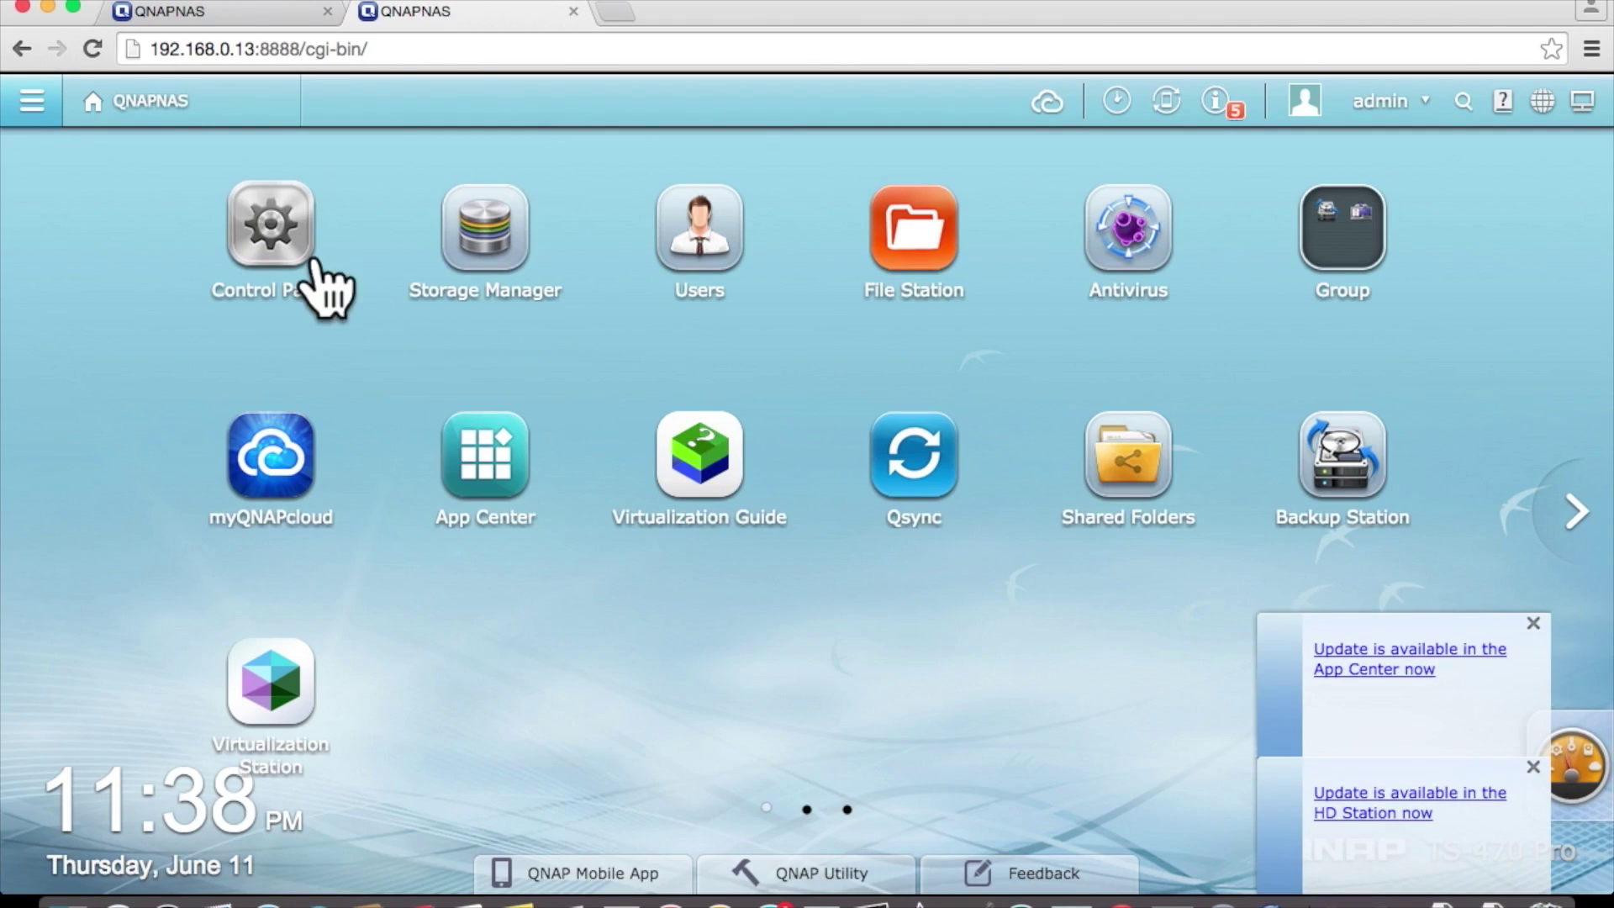
pyautogui.click(282, 250)
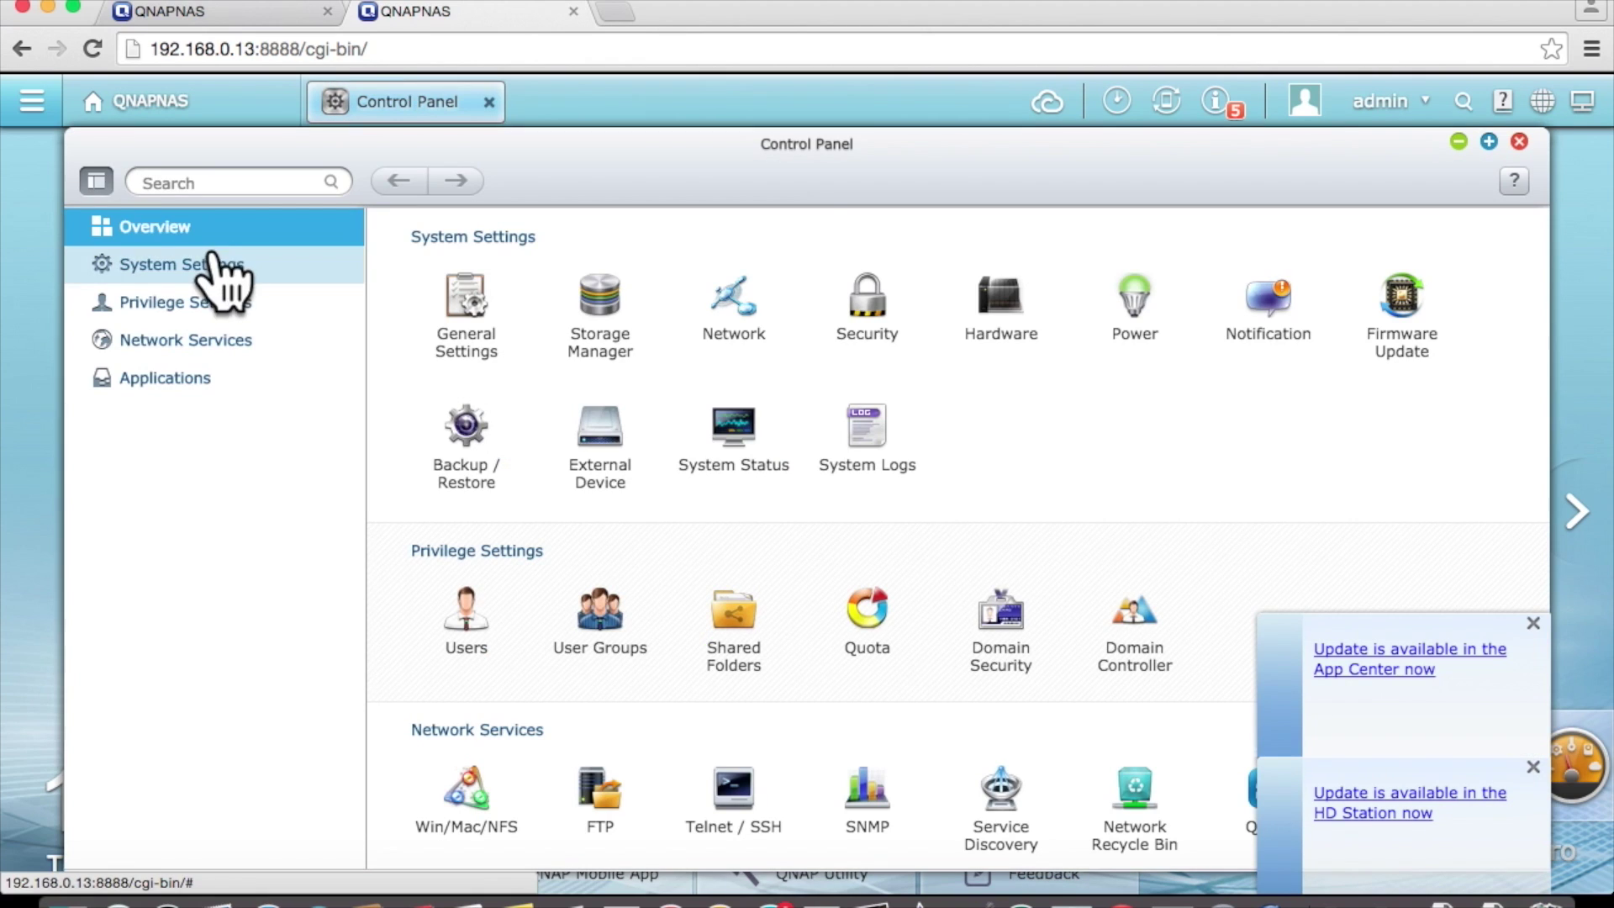
pyautogui.click(212, 262)
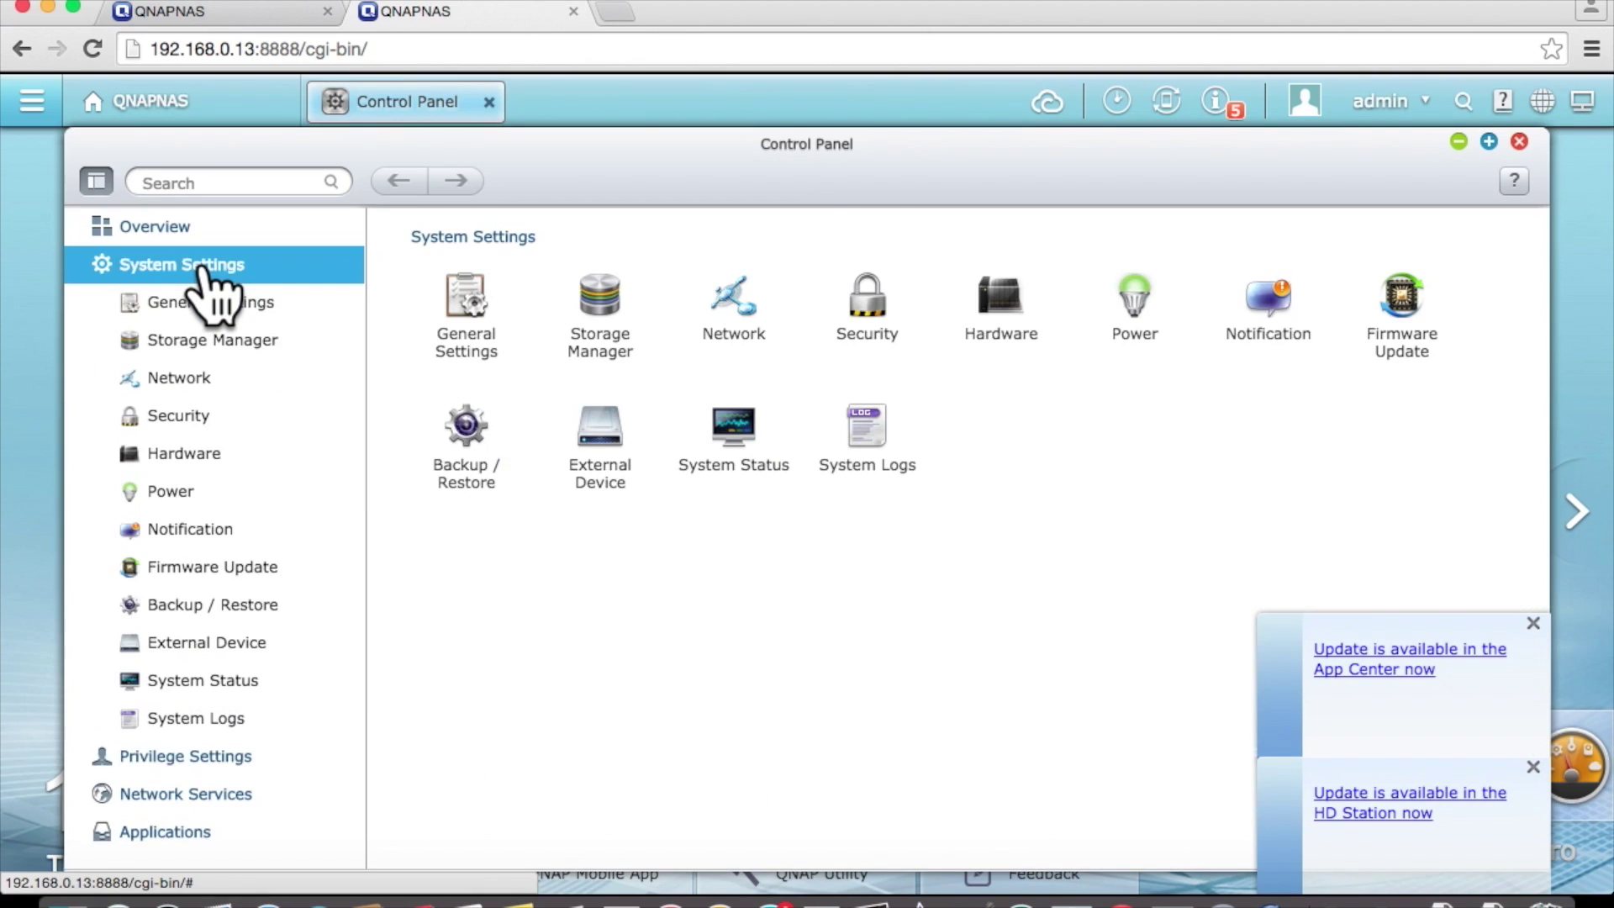
pyautogui.click(191, 382)
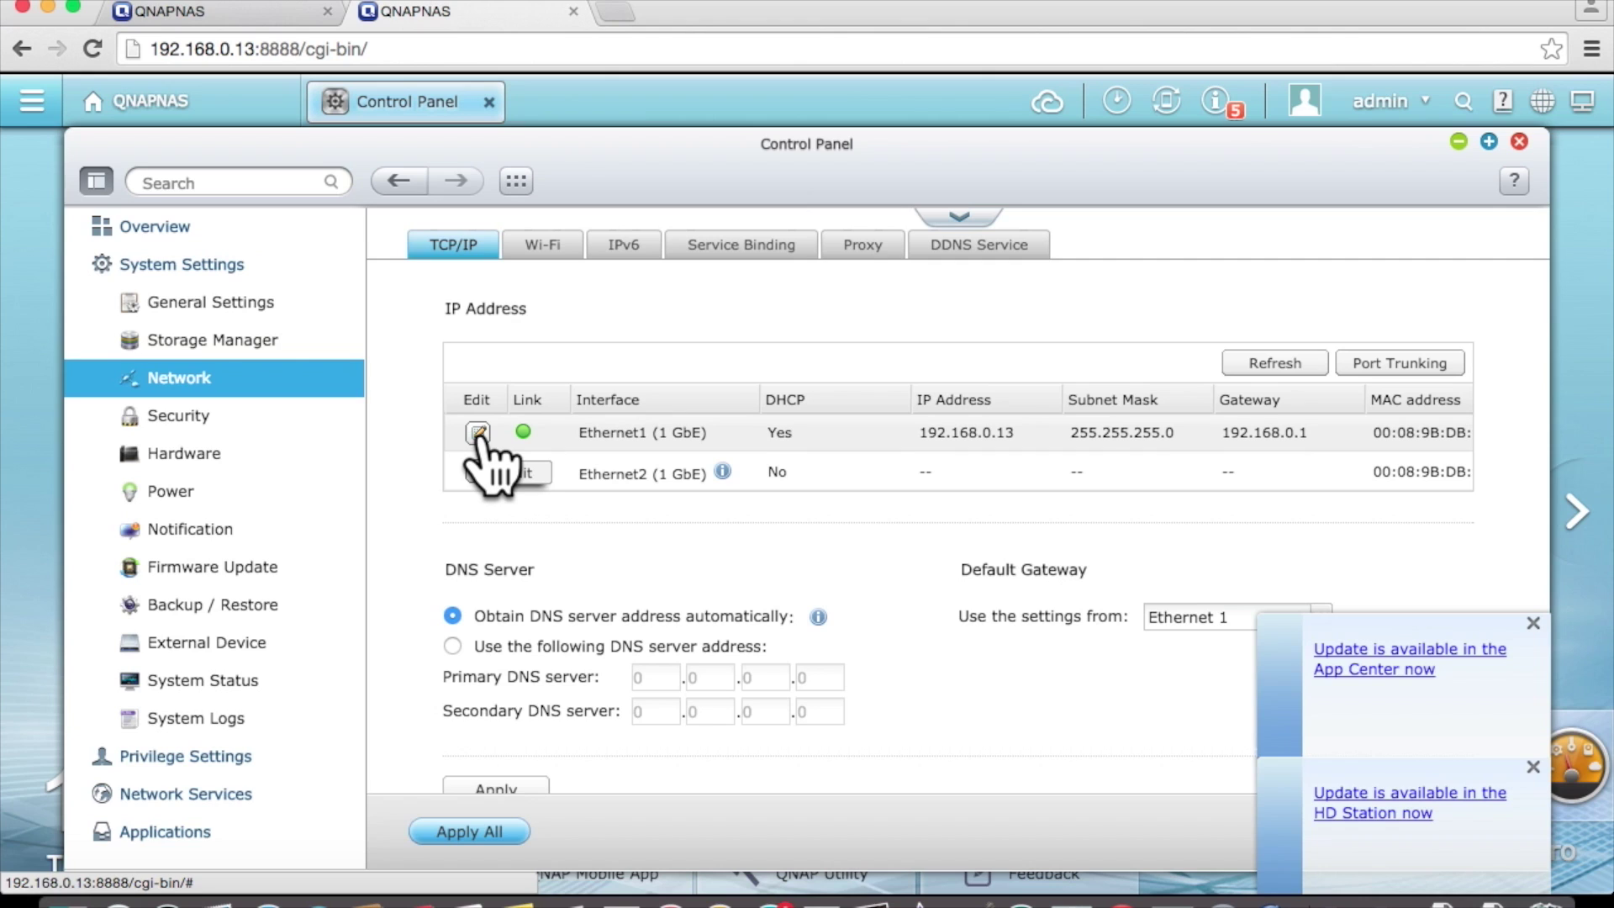
# - Edit Ethernet1, switch it to a static IP and enter fixed address 192.168.0.3
pyautogui.click(478, 433)
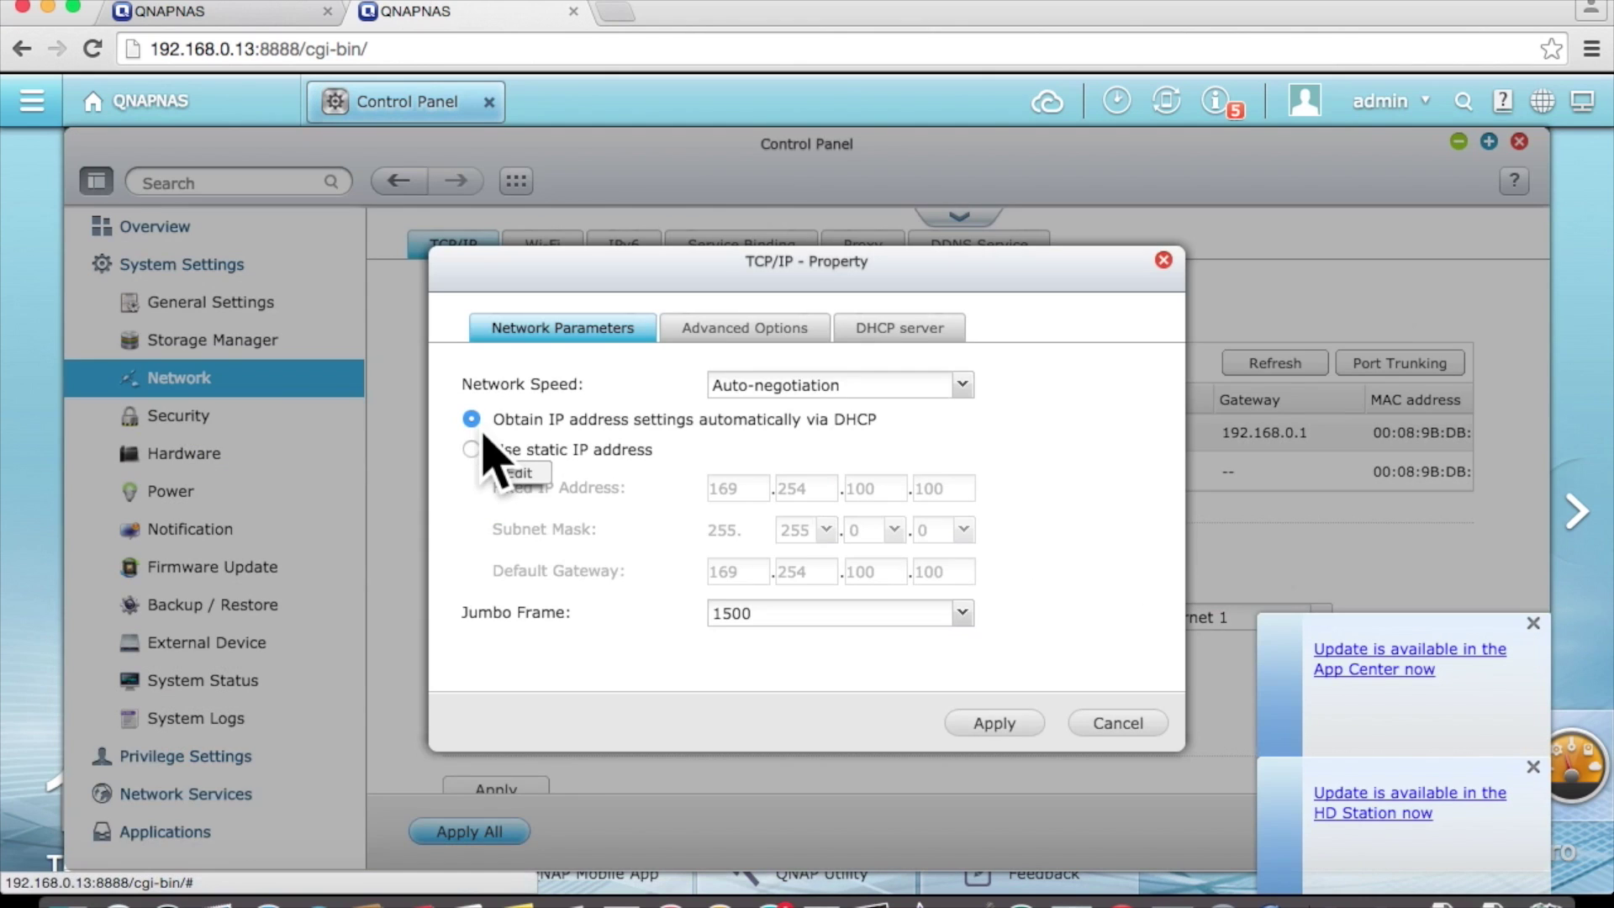
pyautogui.click(472, 448)
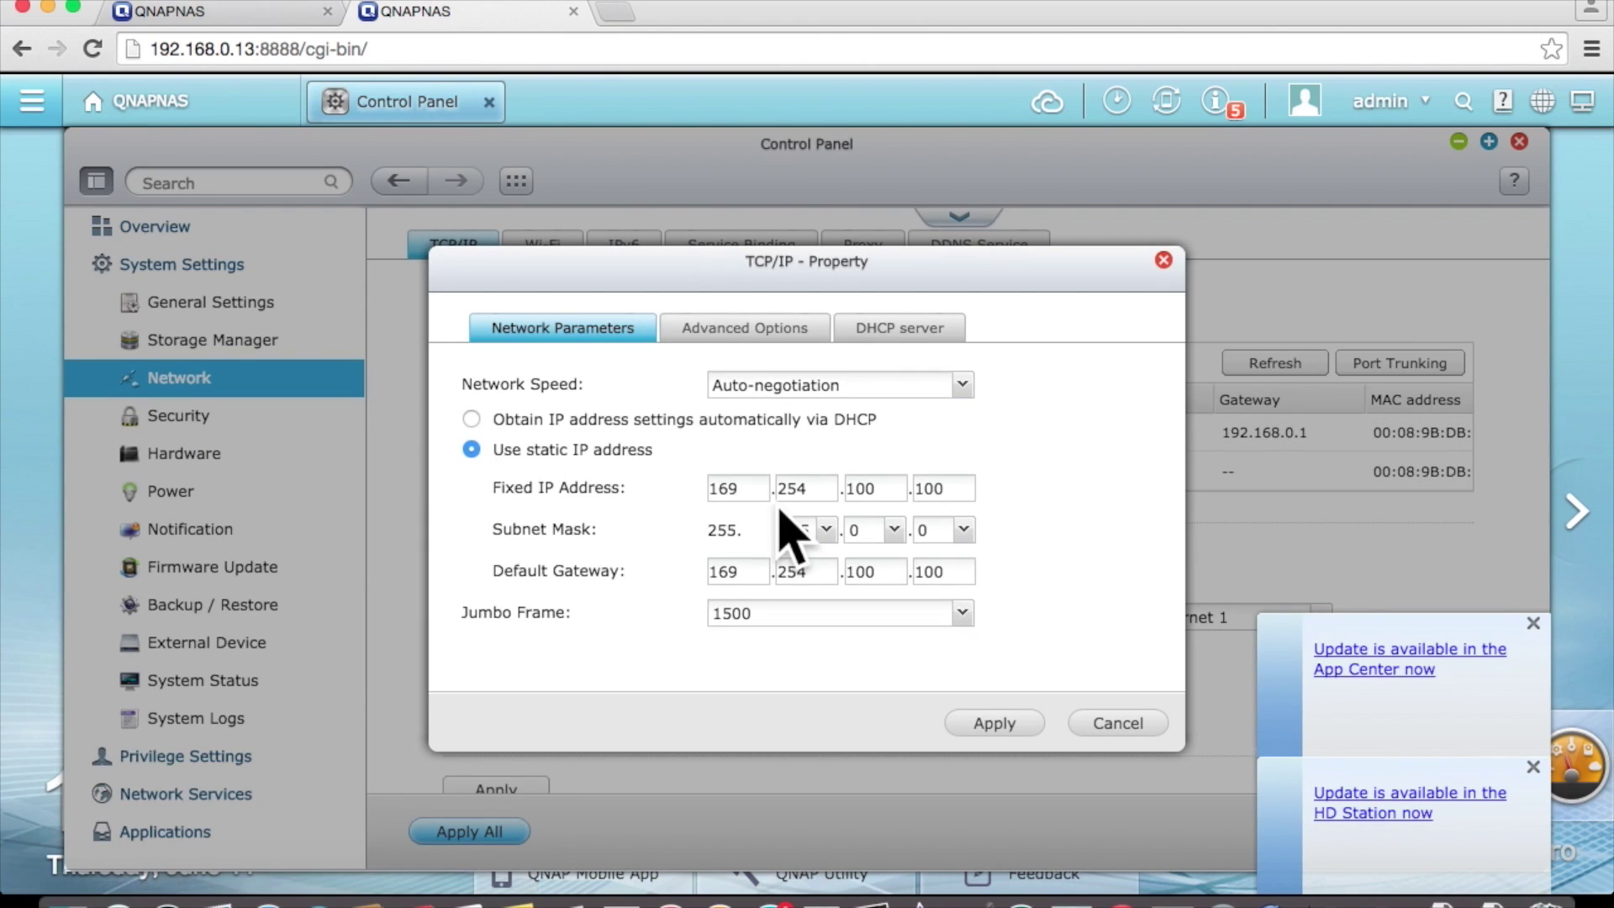
pyautogui.doubleClick(746, 483)
pyautogui.write('192')
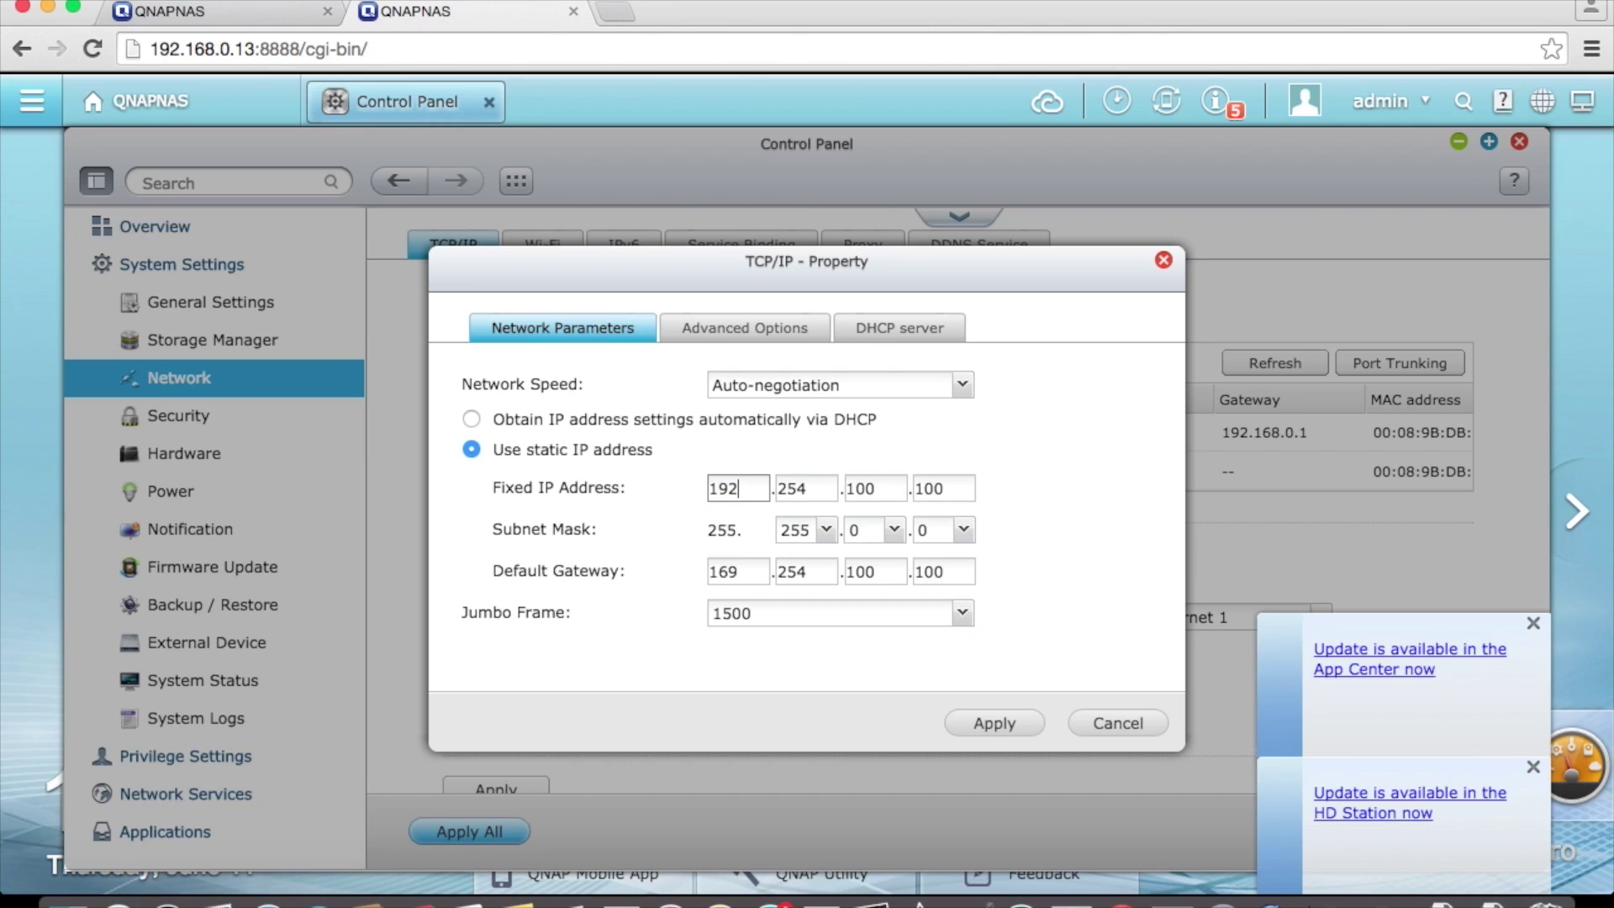
pyautogui.press('Tab')
pyautogui.write('168')
pyautogui.press('Tab')
pyautogui.write('0')
pyautogui.press('Tab')
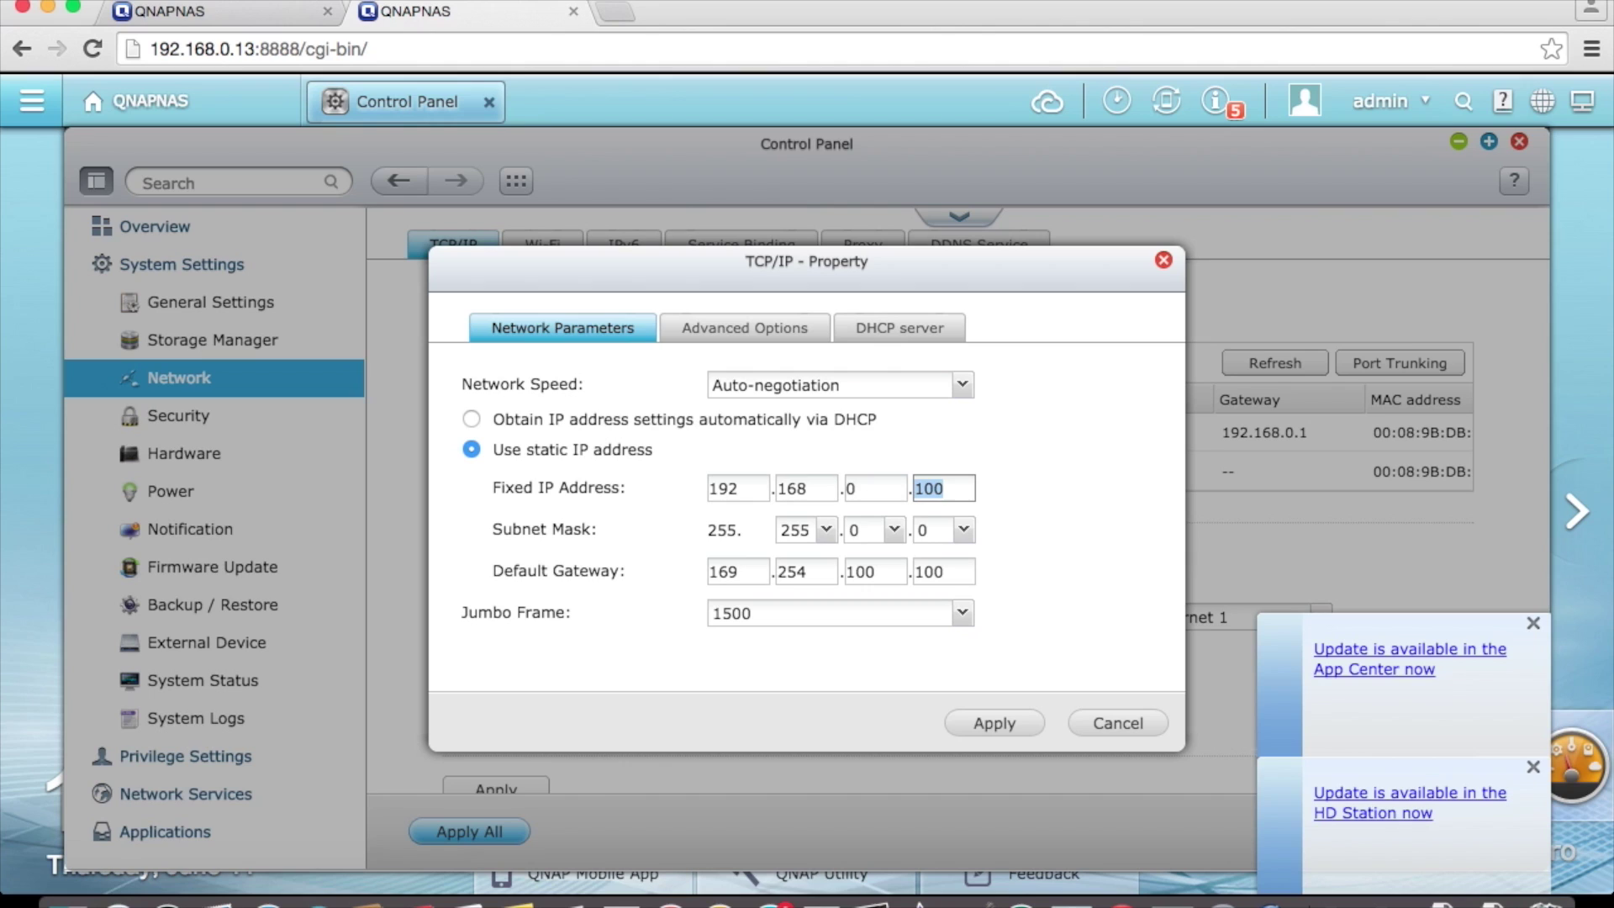
pyautogui.write('3')
# - Set the subnet mask to 255.255.255.0 and the default gateway to 192.168.0.1
pyautogui.press('Tab')
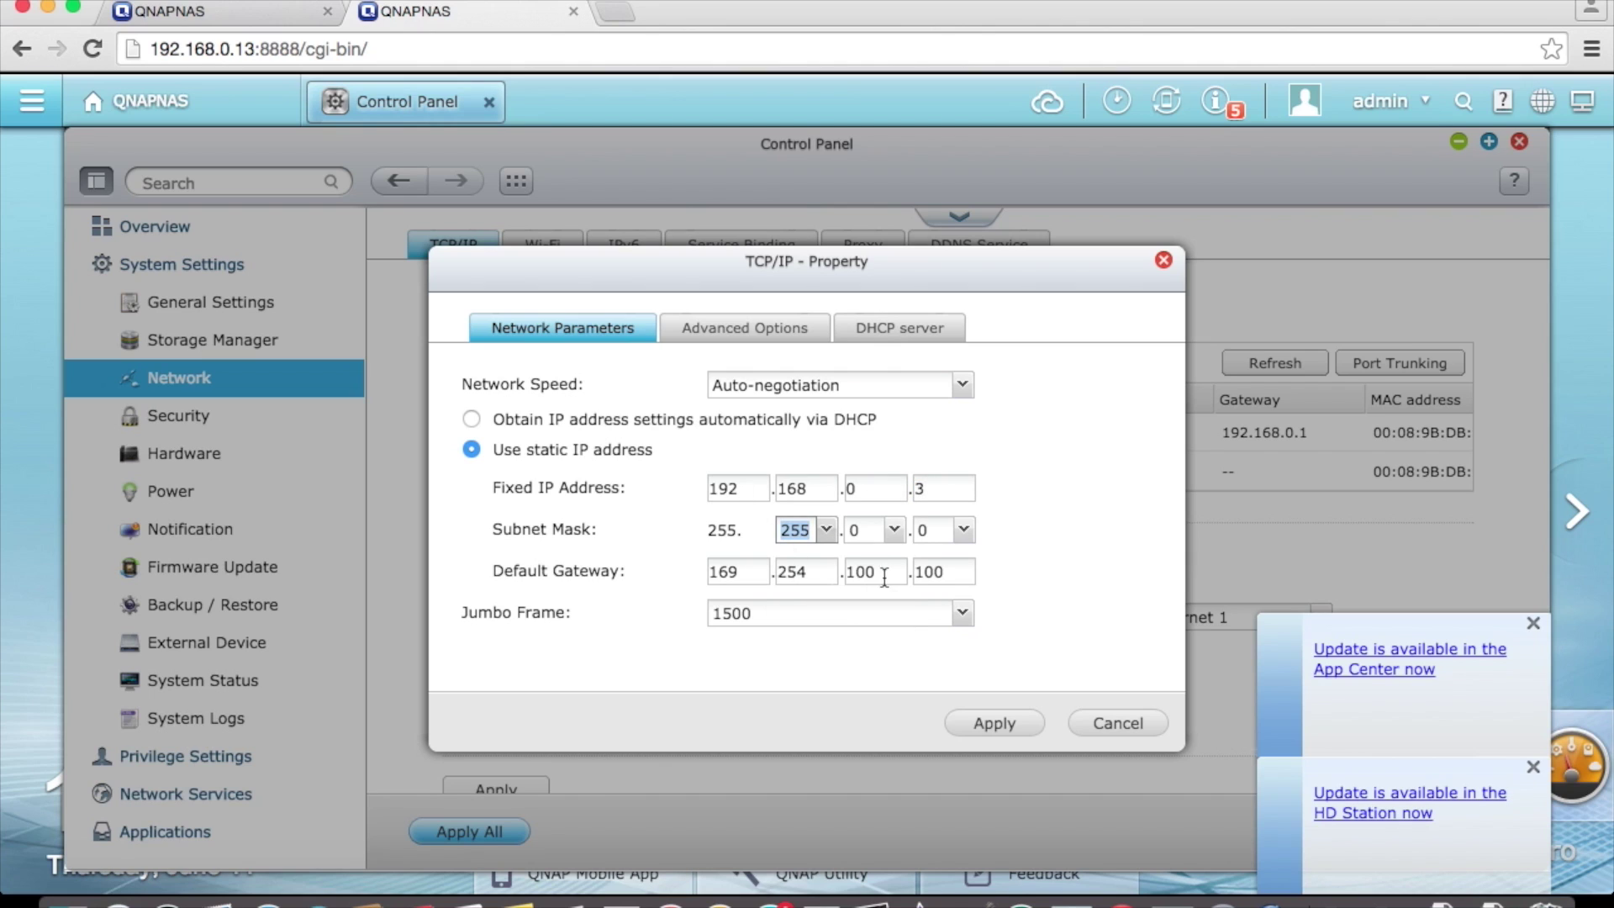
pyautogui.click(892, 530)
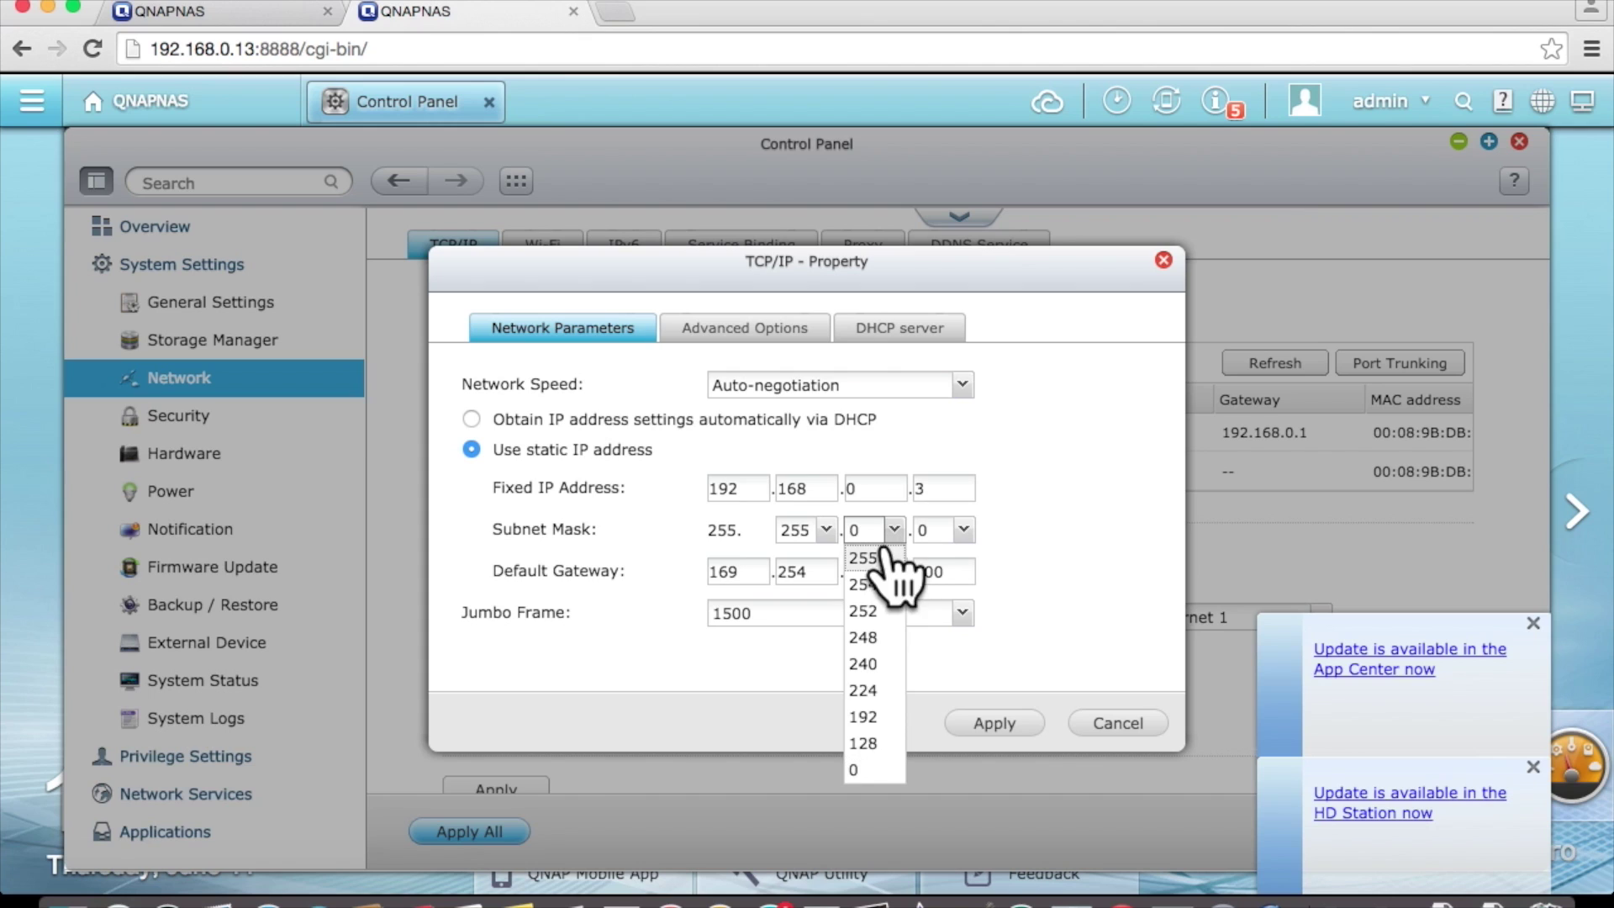
pyautogui.click(871, 558)
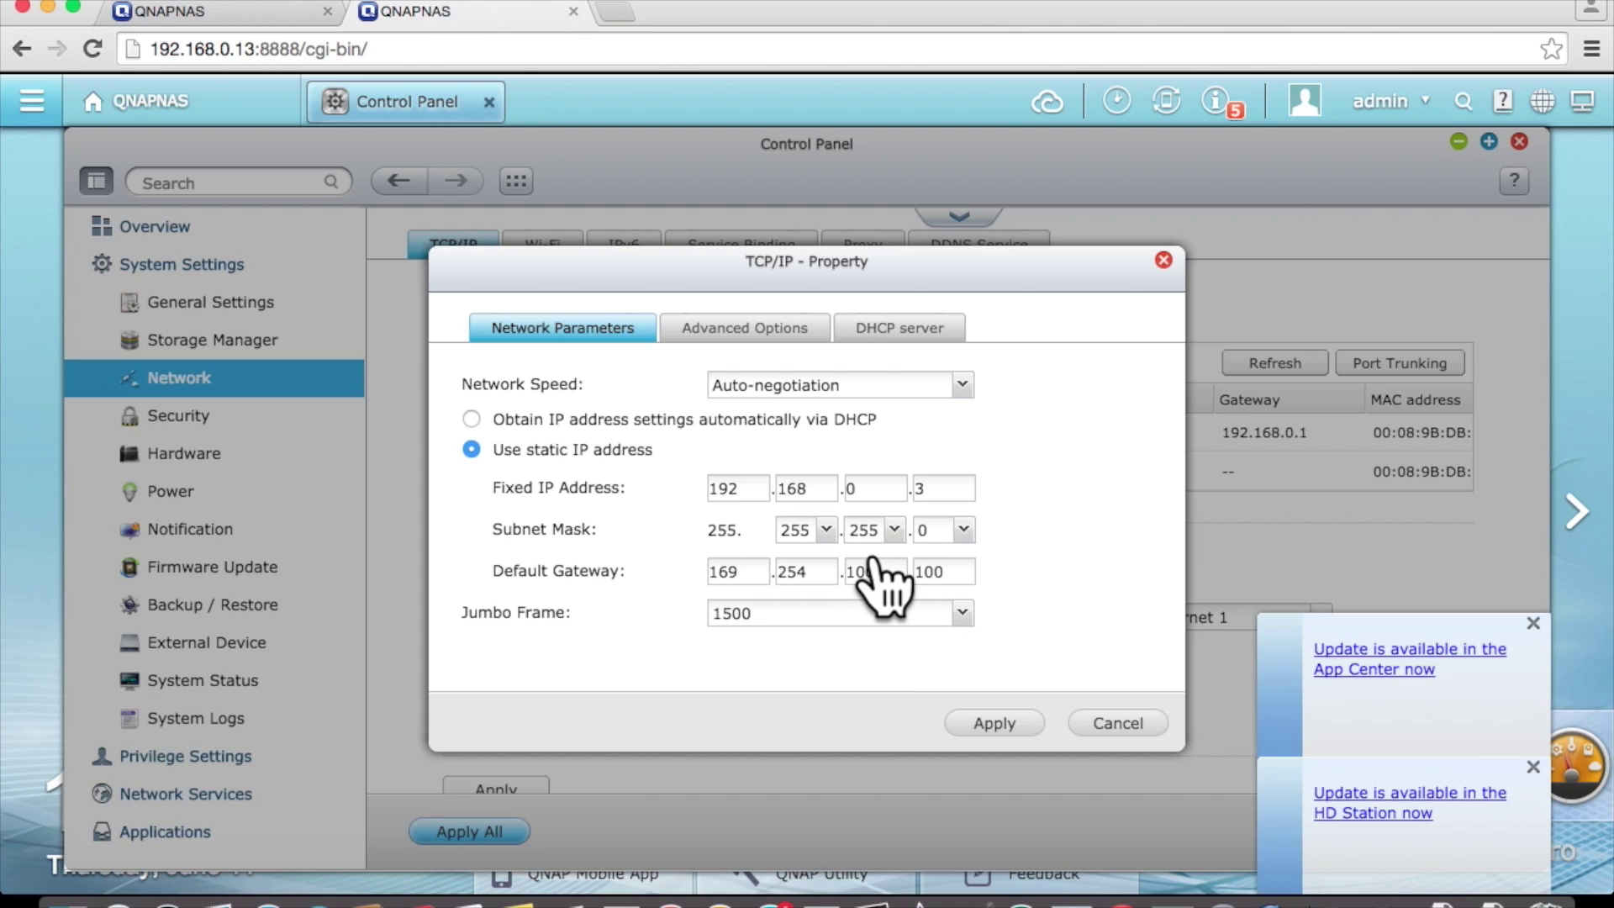
pyautogui.click(759, 567)
pyautogui.press('BackSpace')
pyautogui.press('BackSpace')
pyautogui.press('BackSpace')
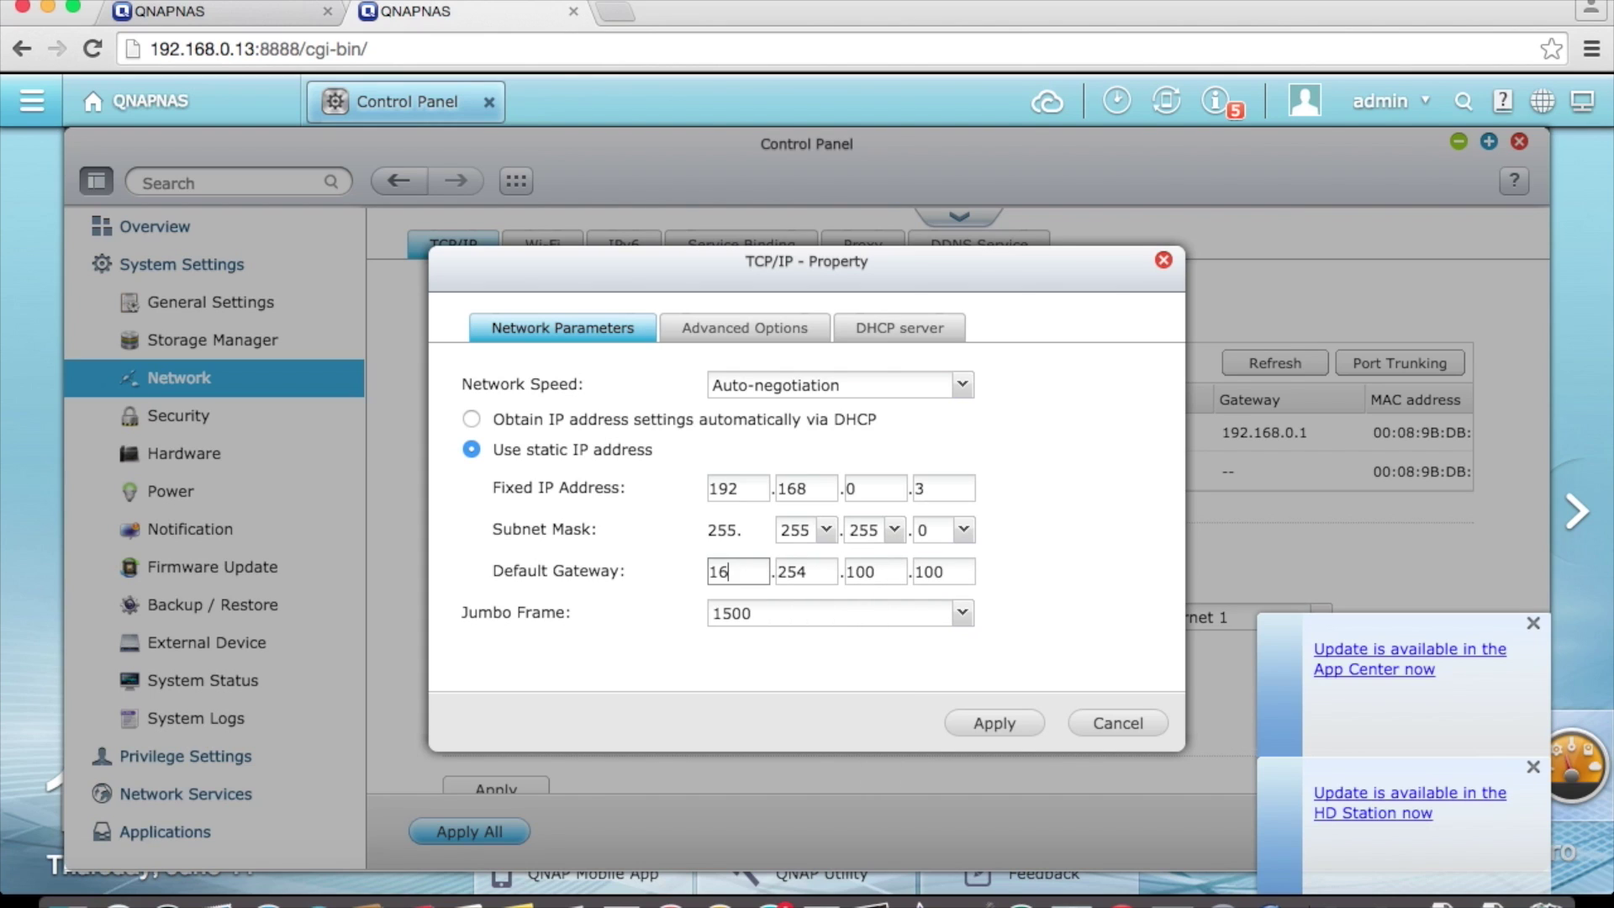
pyautogui.write('192')
pyautogui.press('Tab')
pyautogui.write('168')
pyautogui.press('Tab')
pyautogui.write('0')
pyautogui.press('Tab')
pyautogui.write('1')
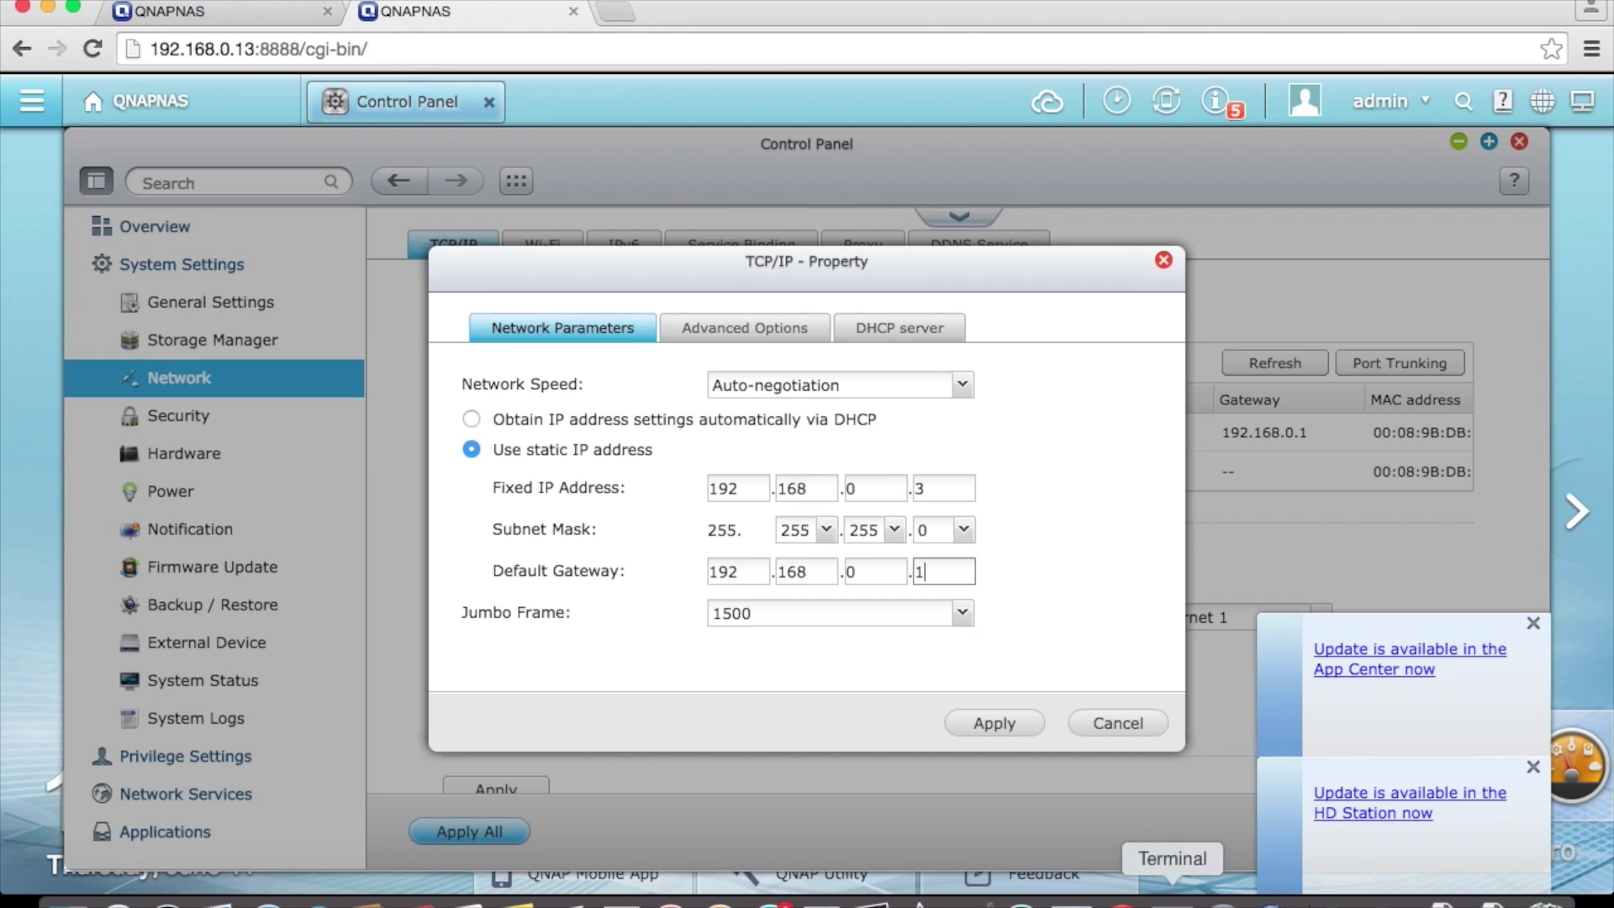
# - In Terminal, ping 192.168.0.3 to confirm it replies, then stop the ping
pyautogui.click(1173, 898)
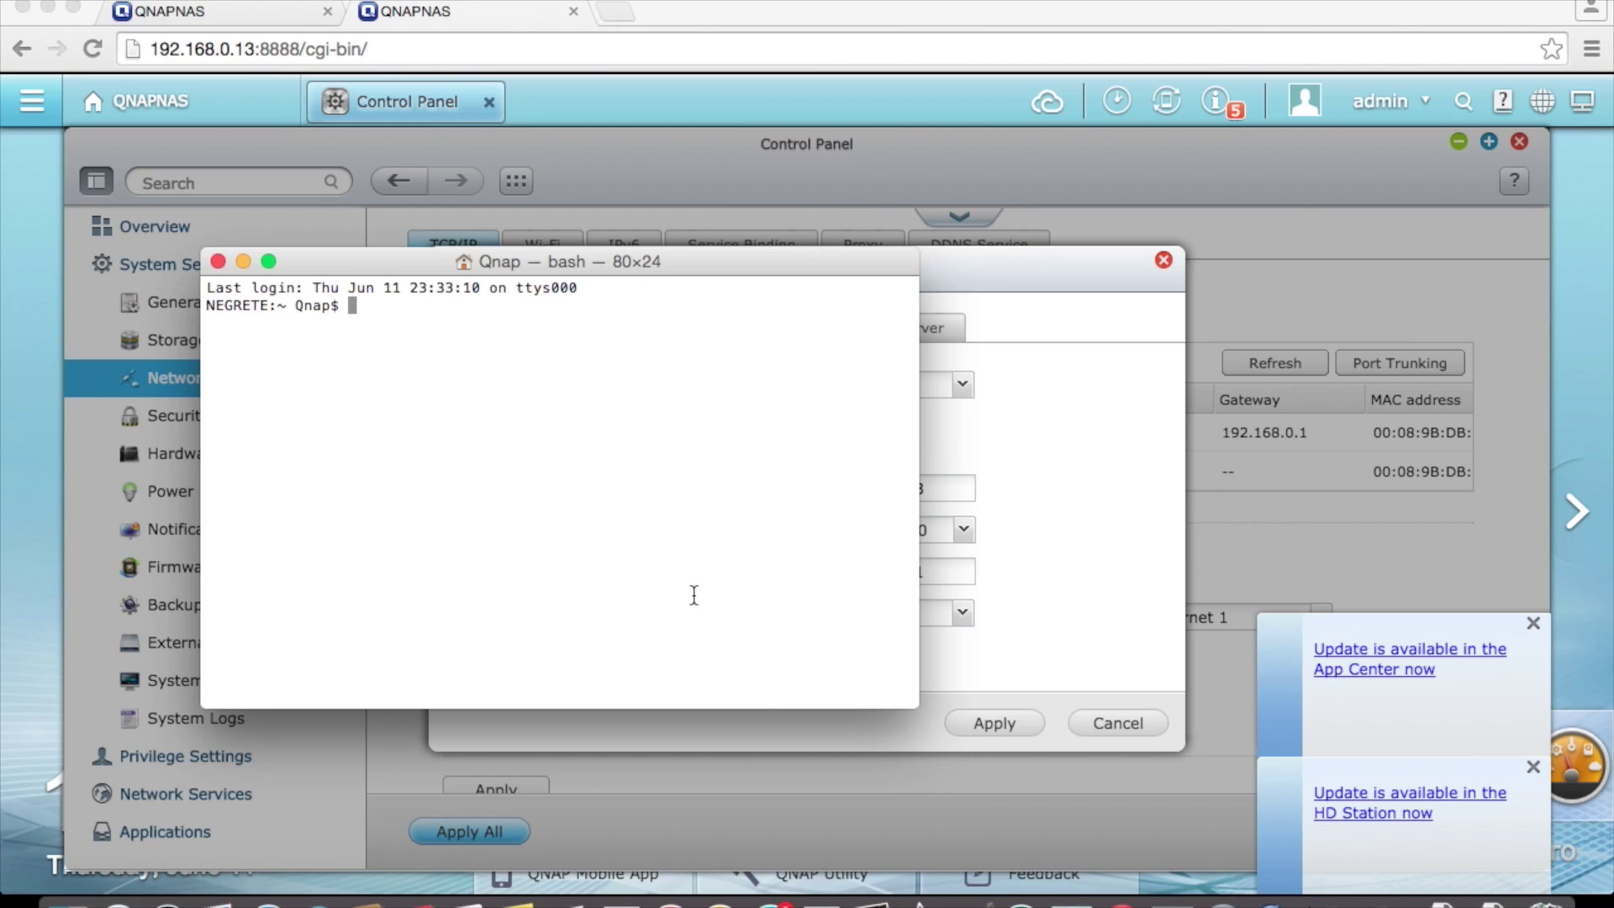
pyautogui.write('ping 192.168.0.3')
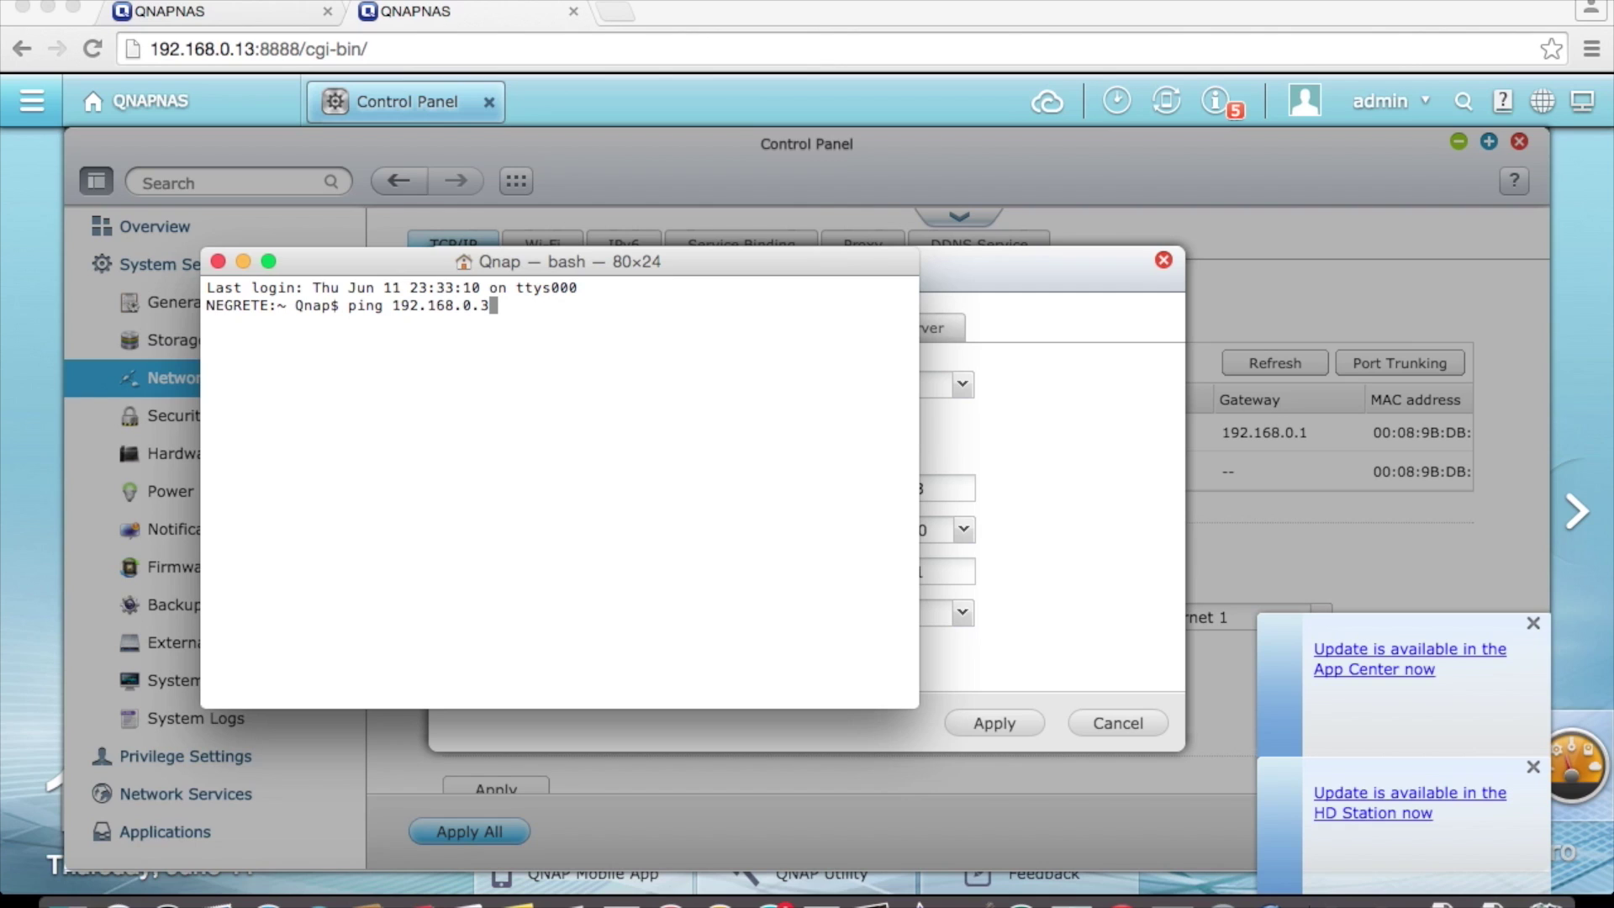
pyautogui.press('Return')
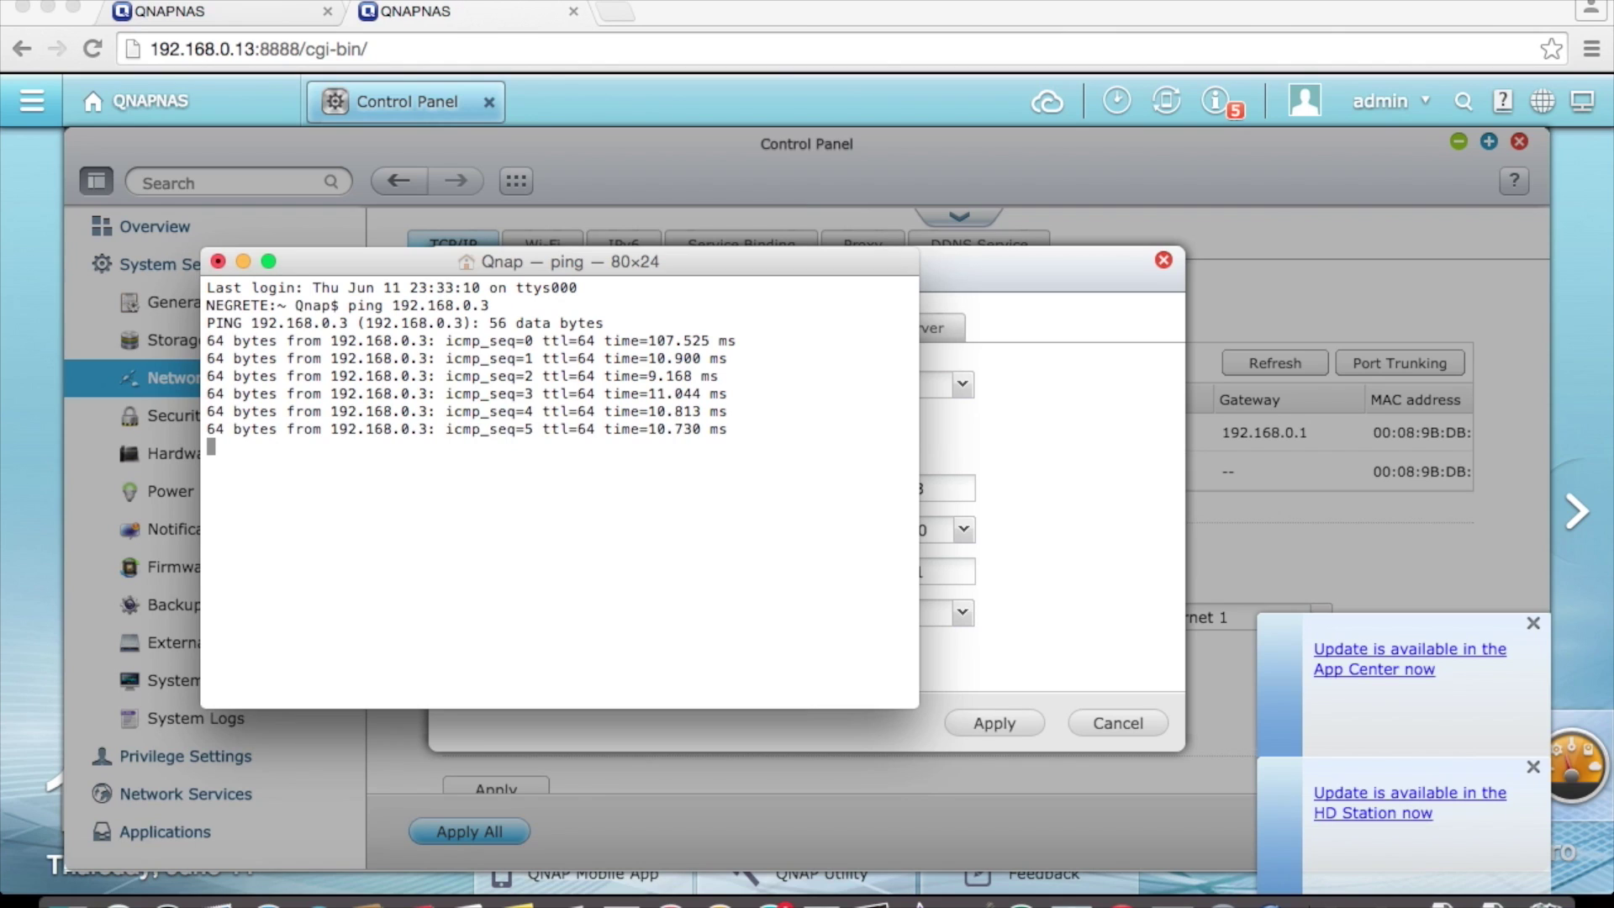
pyautogui.hotkey('ctrl', 'z')
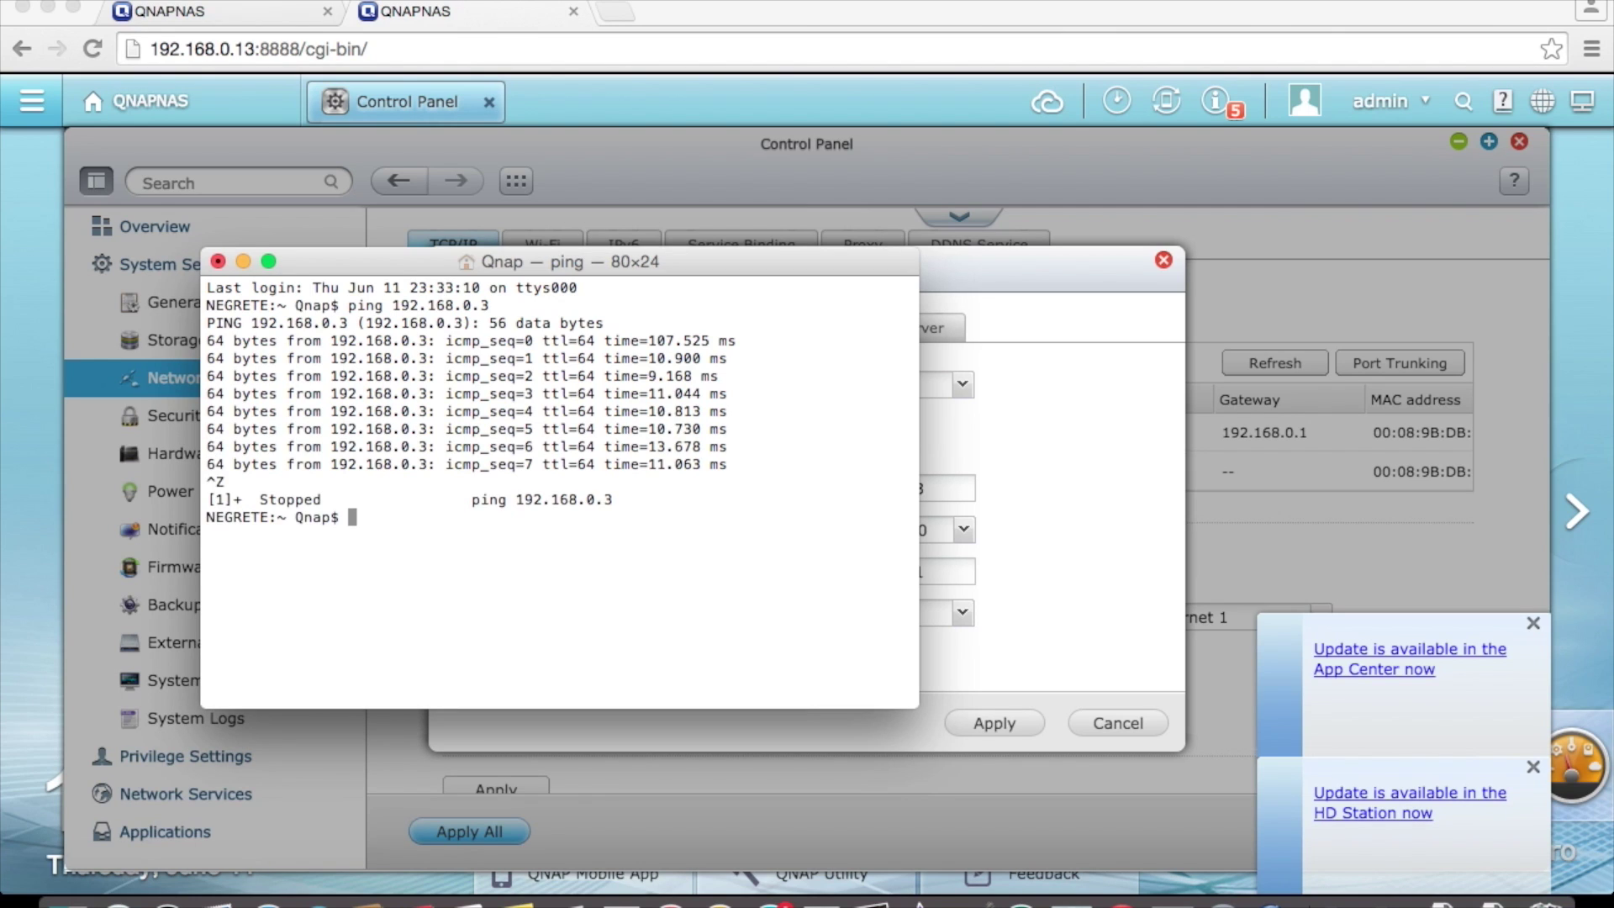
# - Ping 192.168.0.24 and confirm it gets no reply, then stop the ping
pyautogui.press('Up')
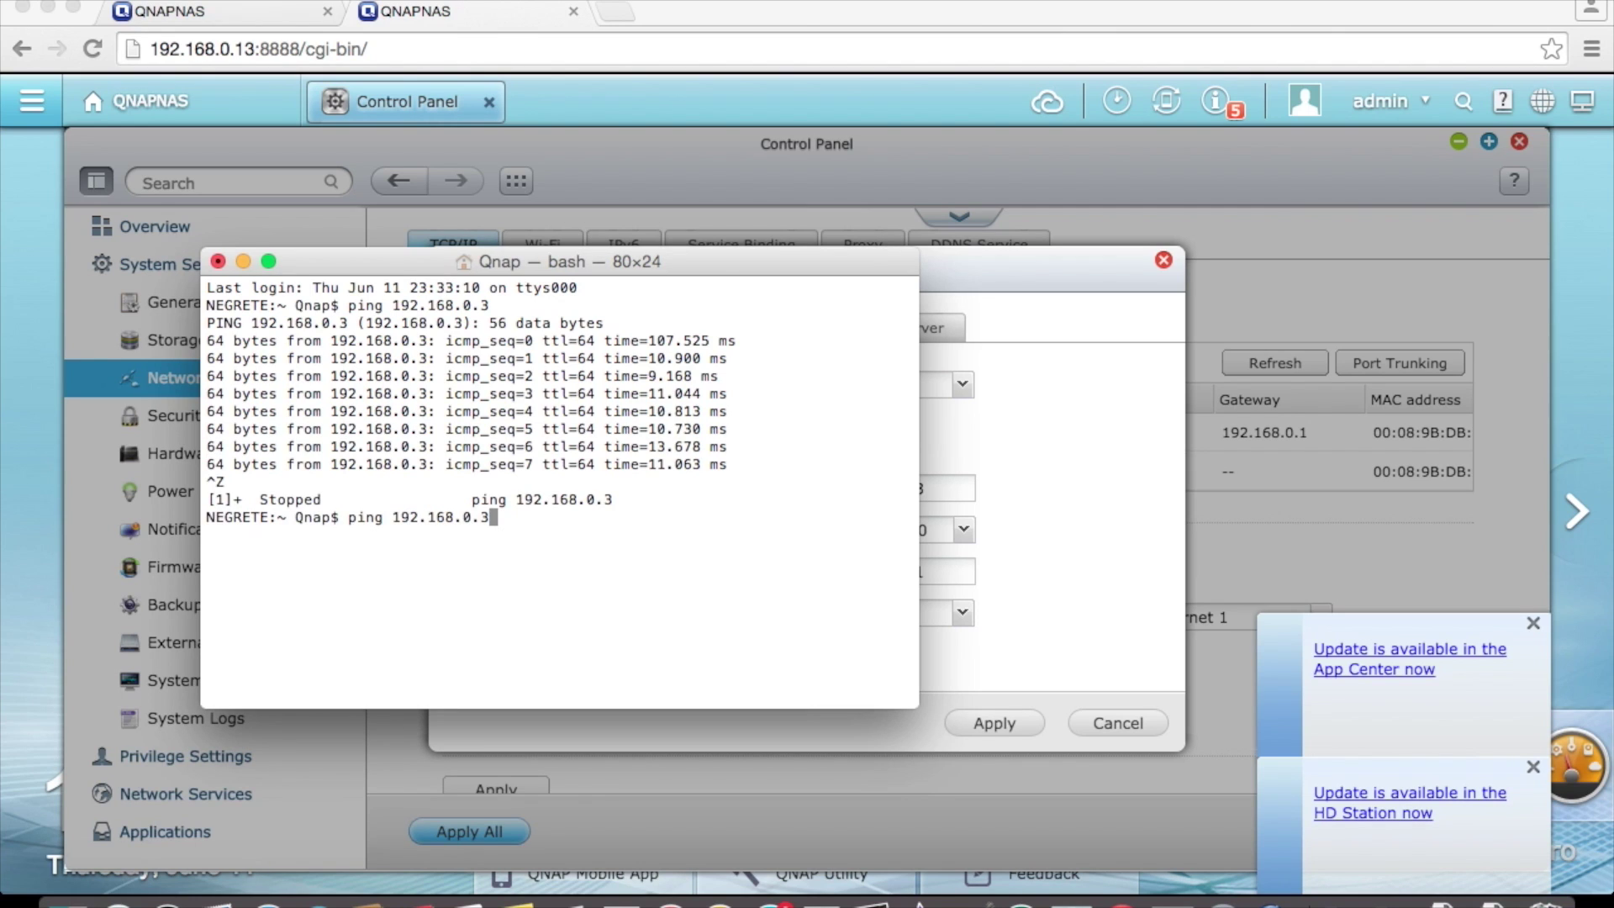
pyautogui.press('BackSpace')
pyautogui.write('24')
pyautogui.press('Return')
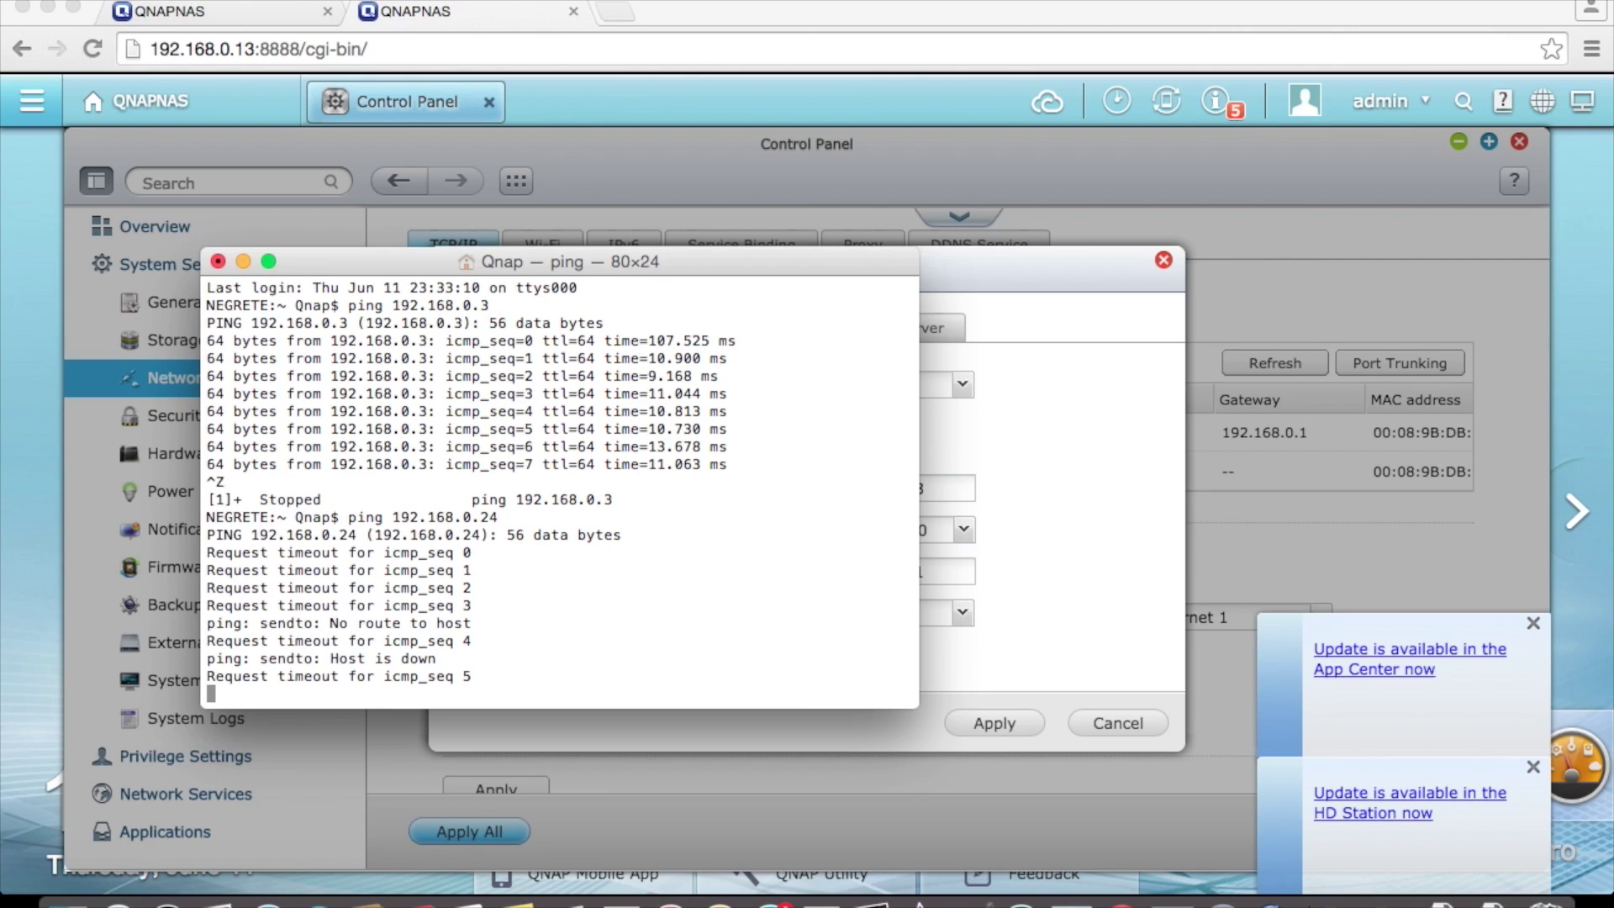
pyautogui.hotkey('ctrl', 'z')
# - Change the fixed IP to 192.168.0.24 and apply, accepting the service interruption warning
pyautogui.click(1150, 602)
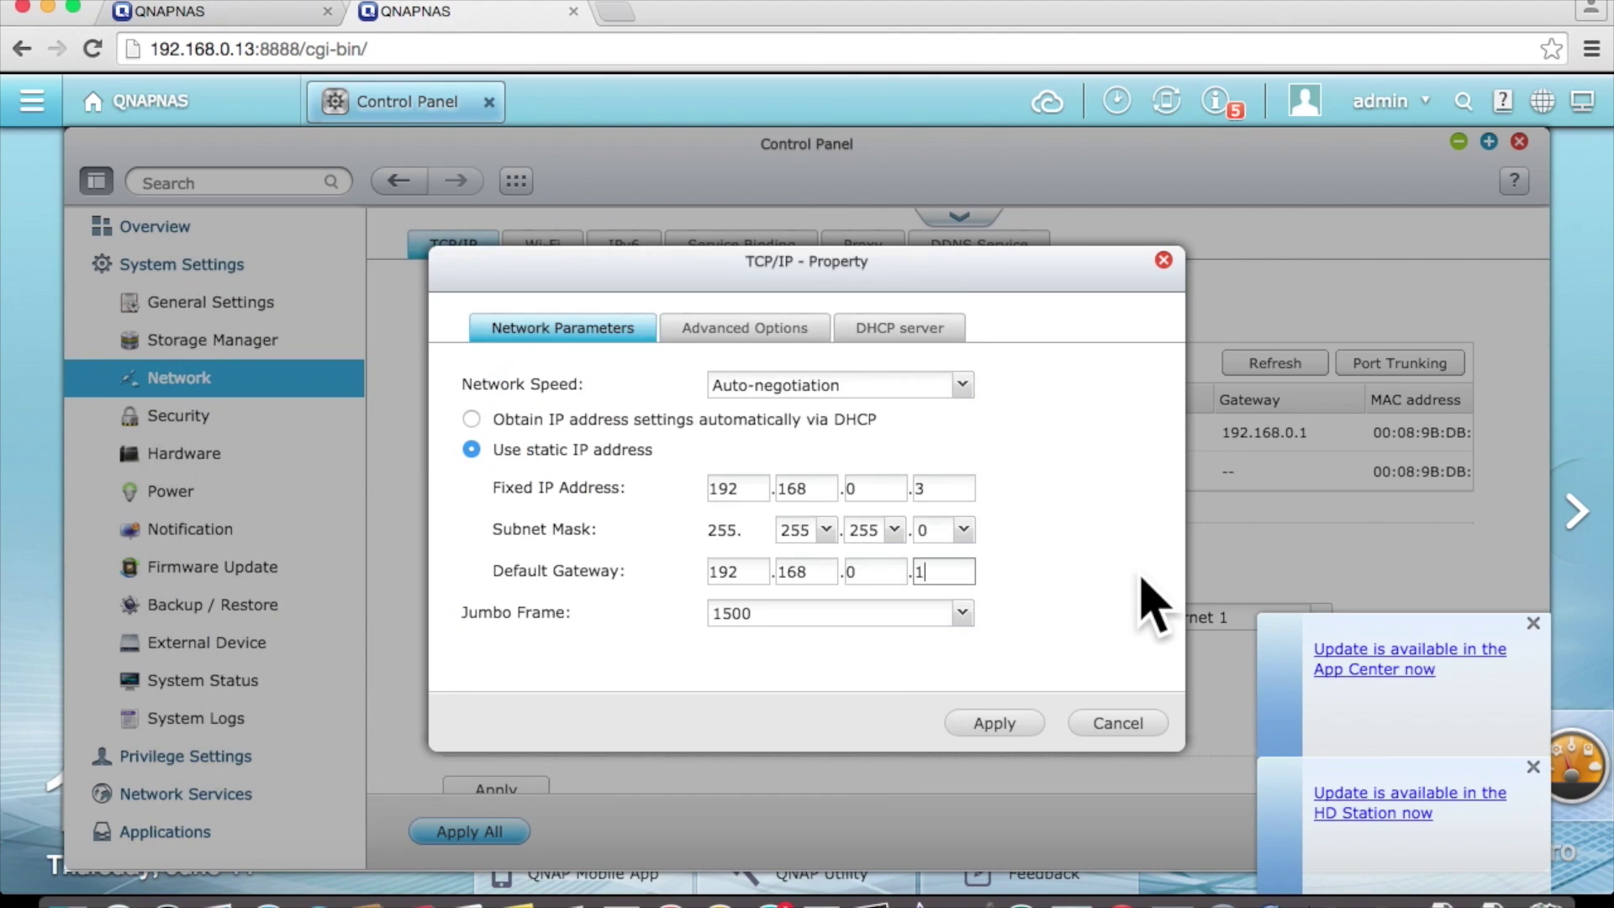
pyautogui.click(954, 485)
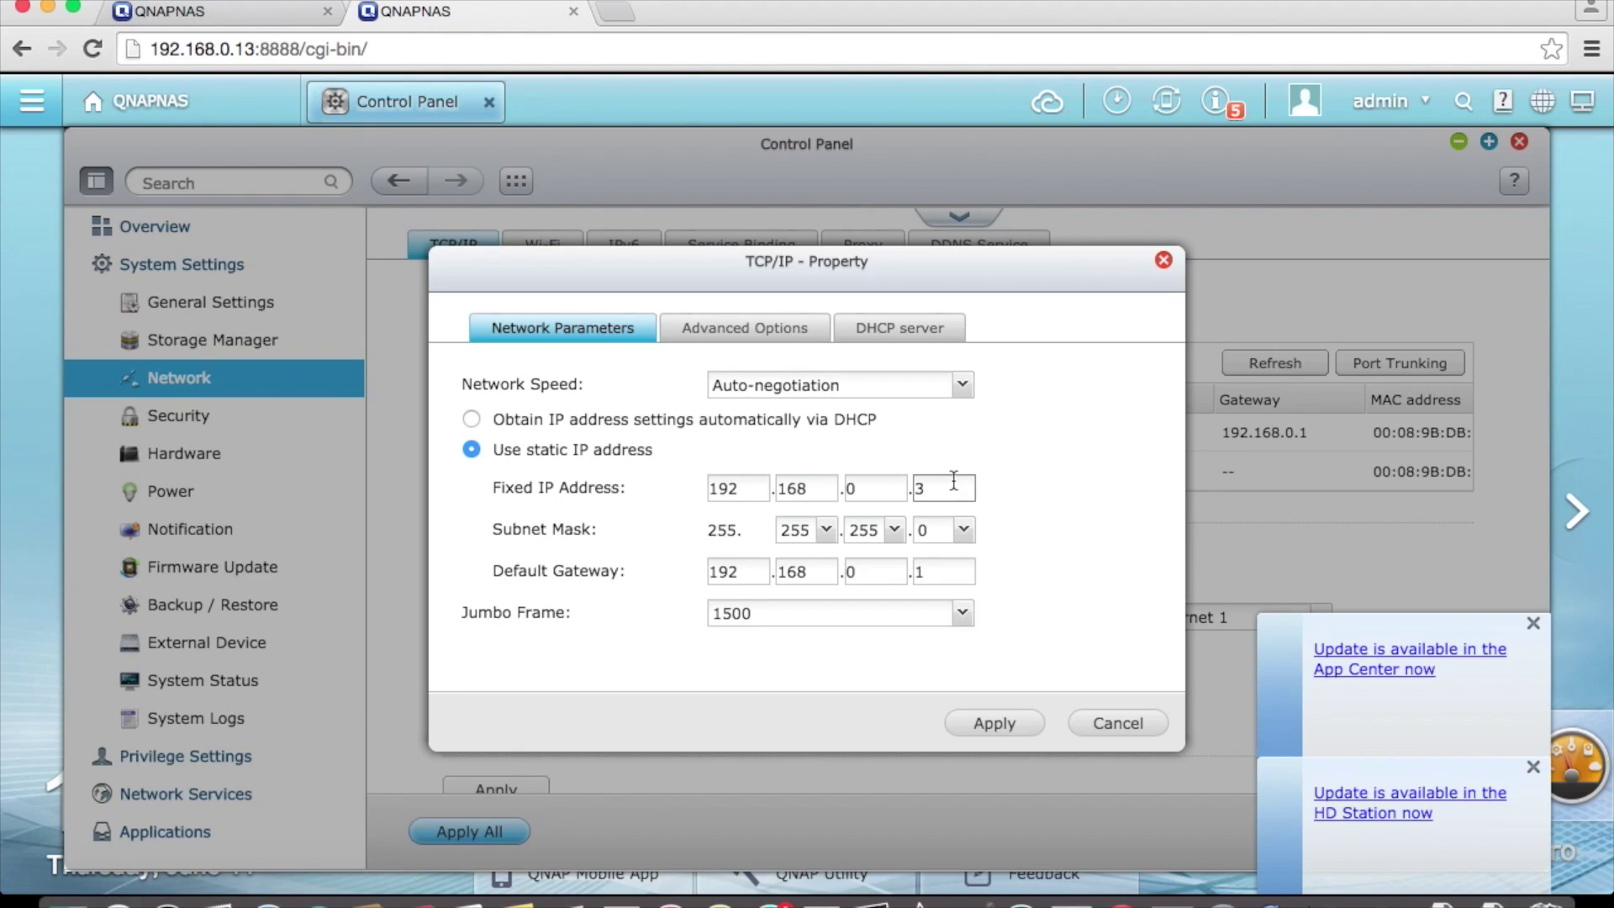
pyautogui.press('BackSpace')
pyautogui.write('24')
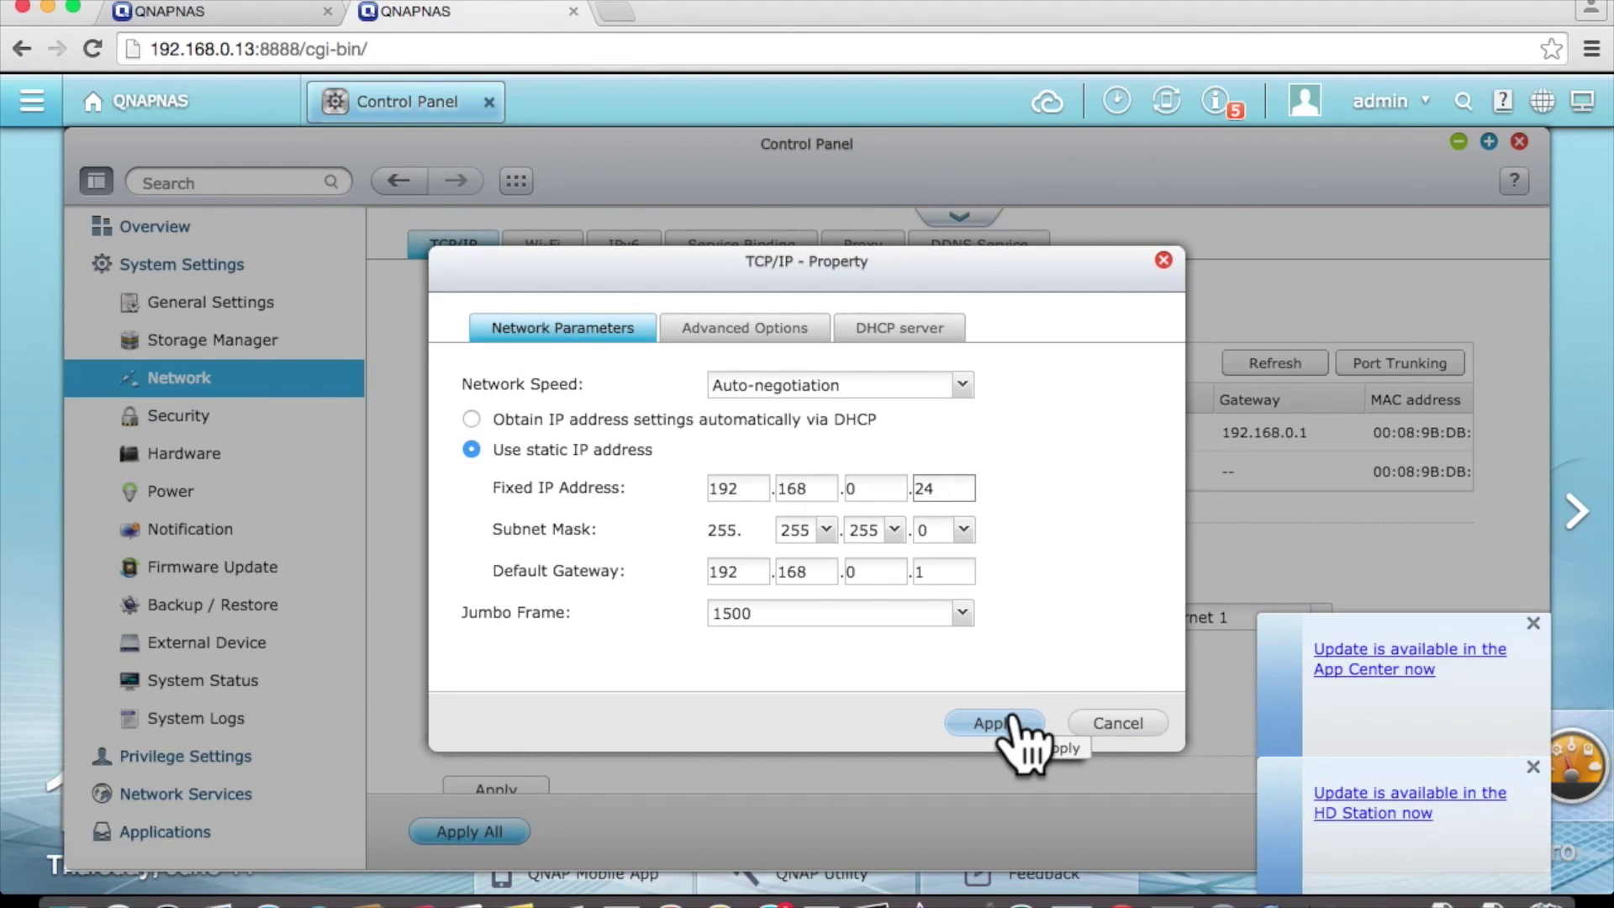
pyautogui.click(1011, 721)
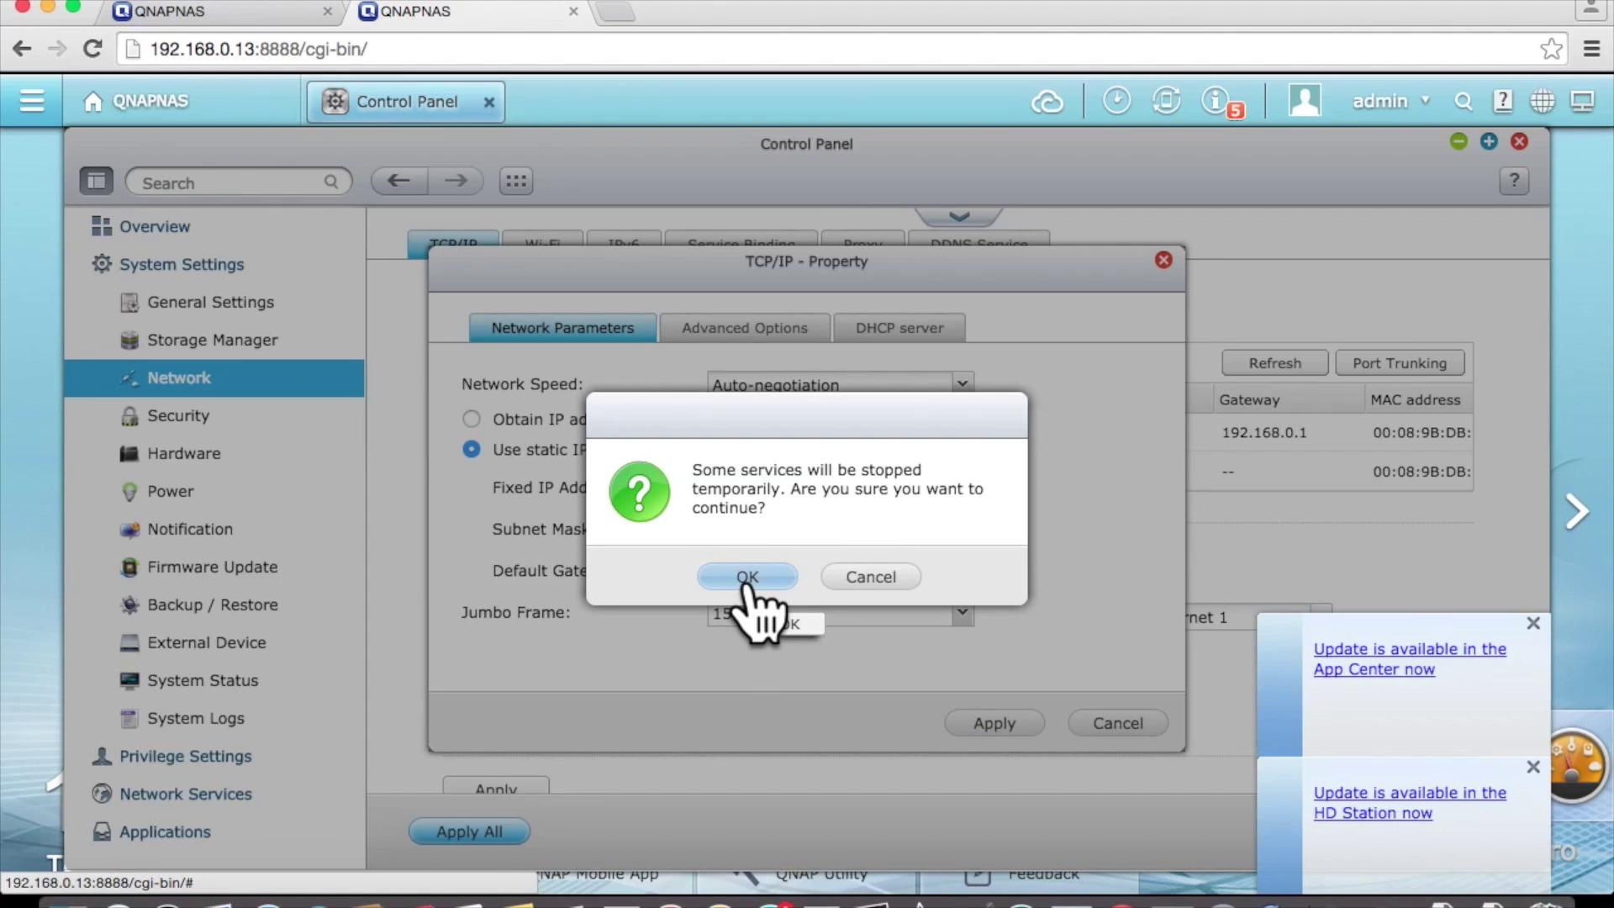
pyautogui.click(747, 580)
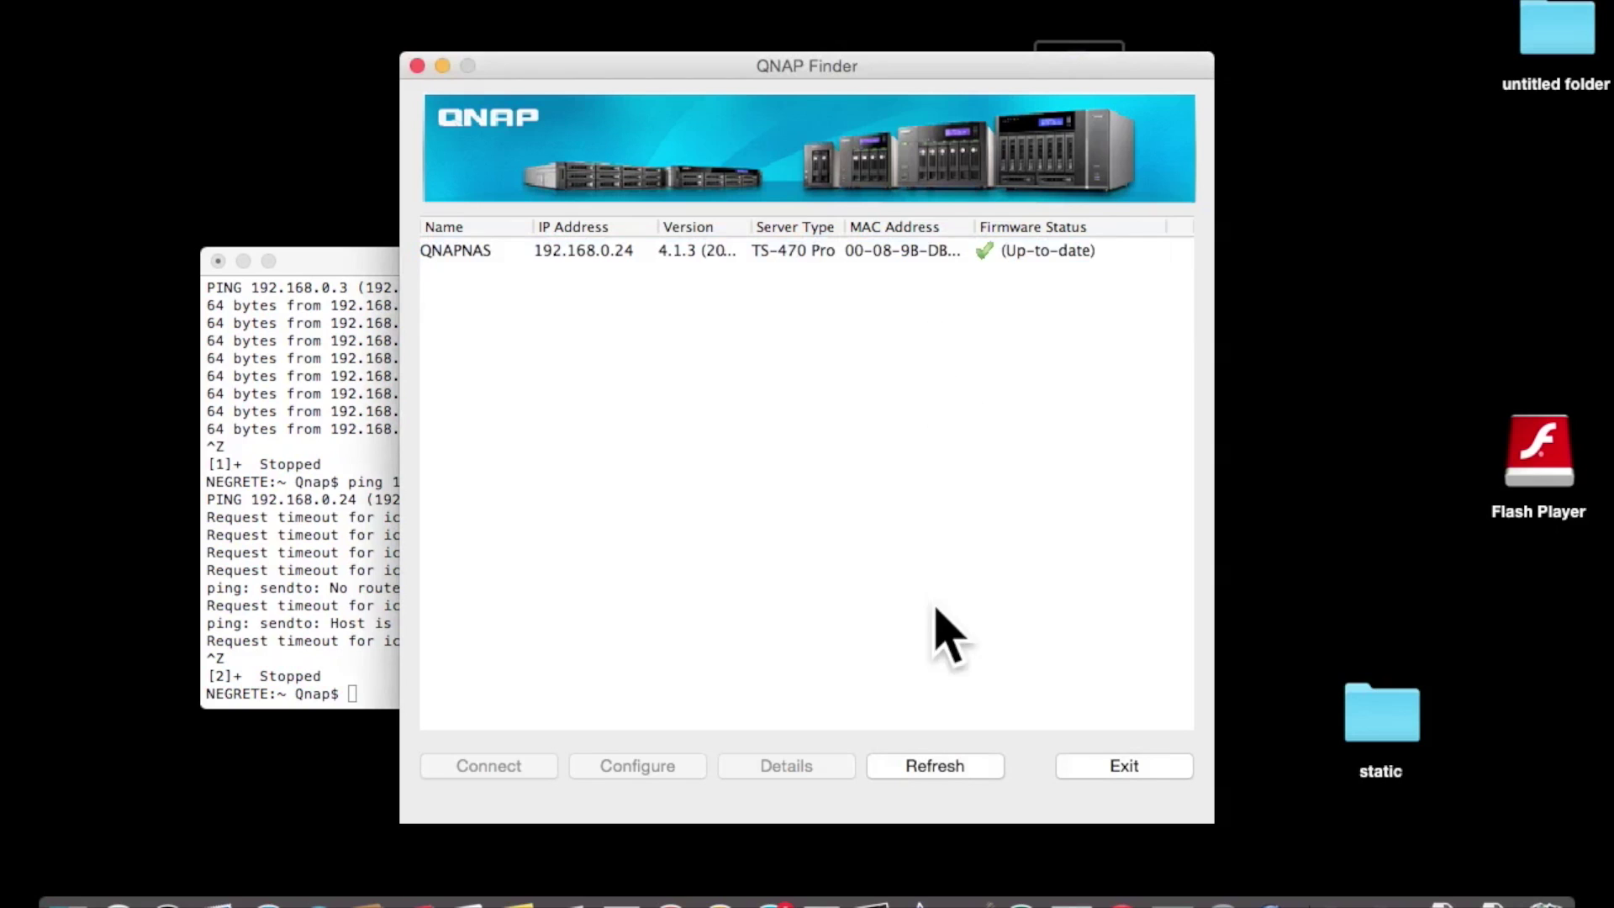
# - Verify in Qfinder that QNAPNAS has DHCP disabled at 192.168.0.24, then connect to that address
pyautogui.click(927, 767)
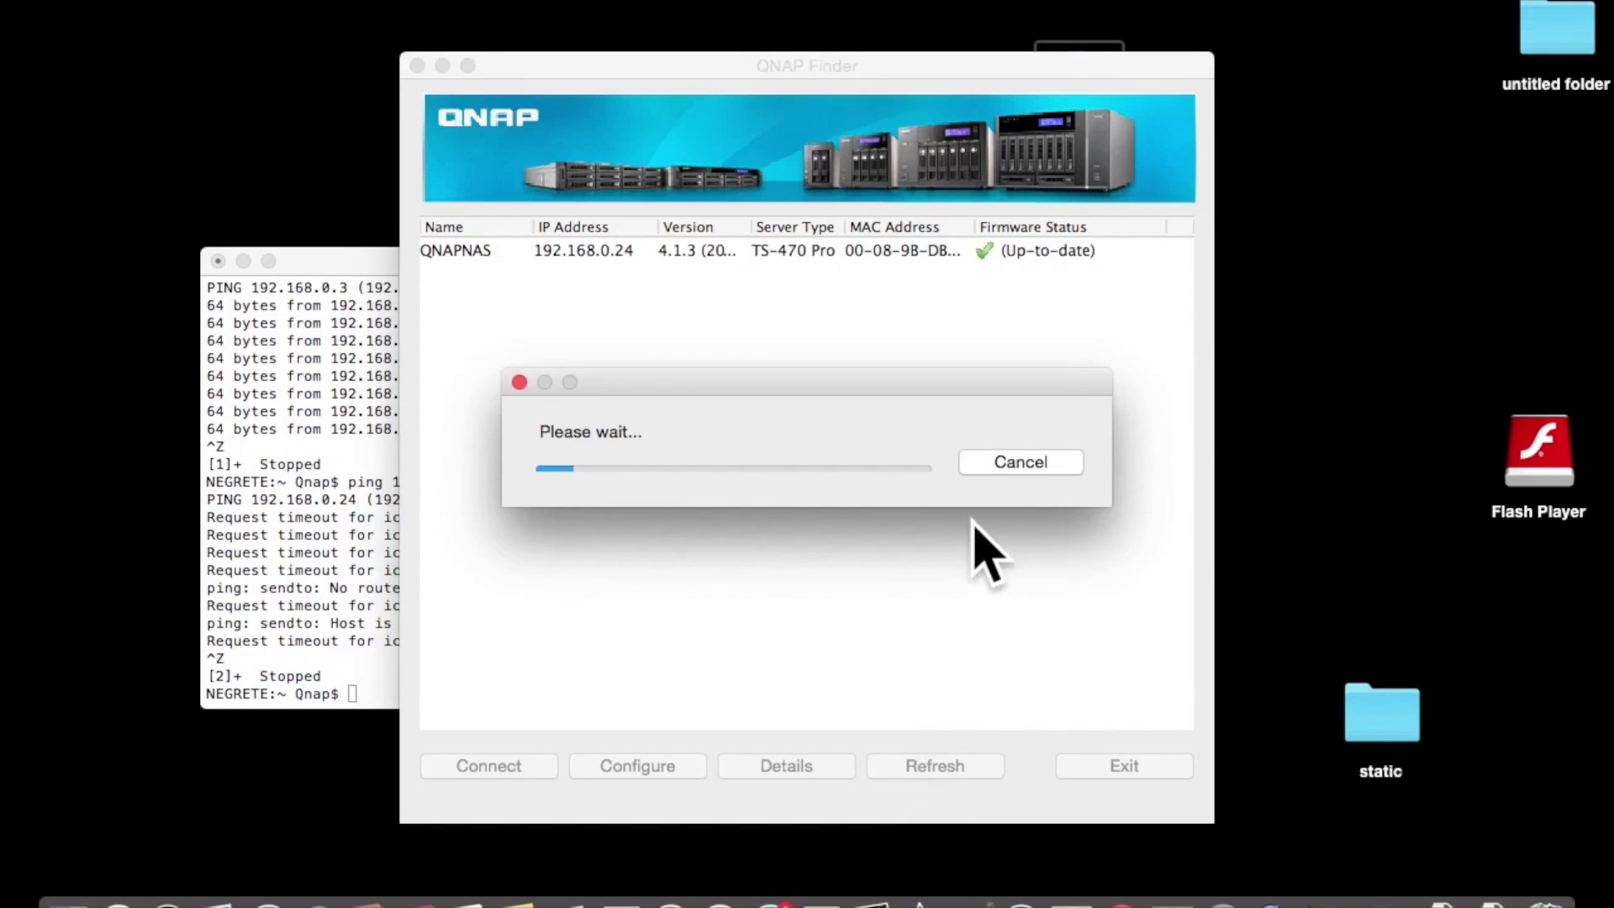
pyautogui.click(1014, 464)
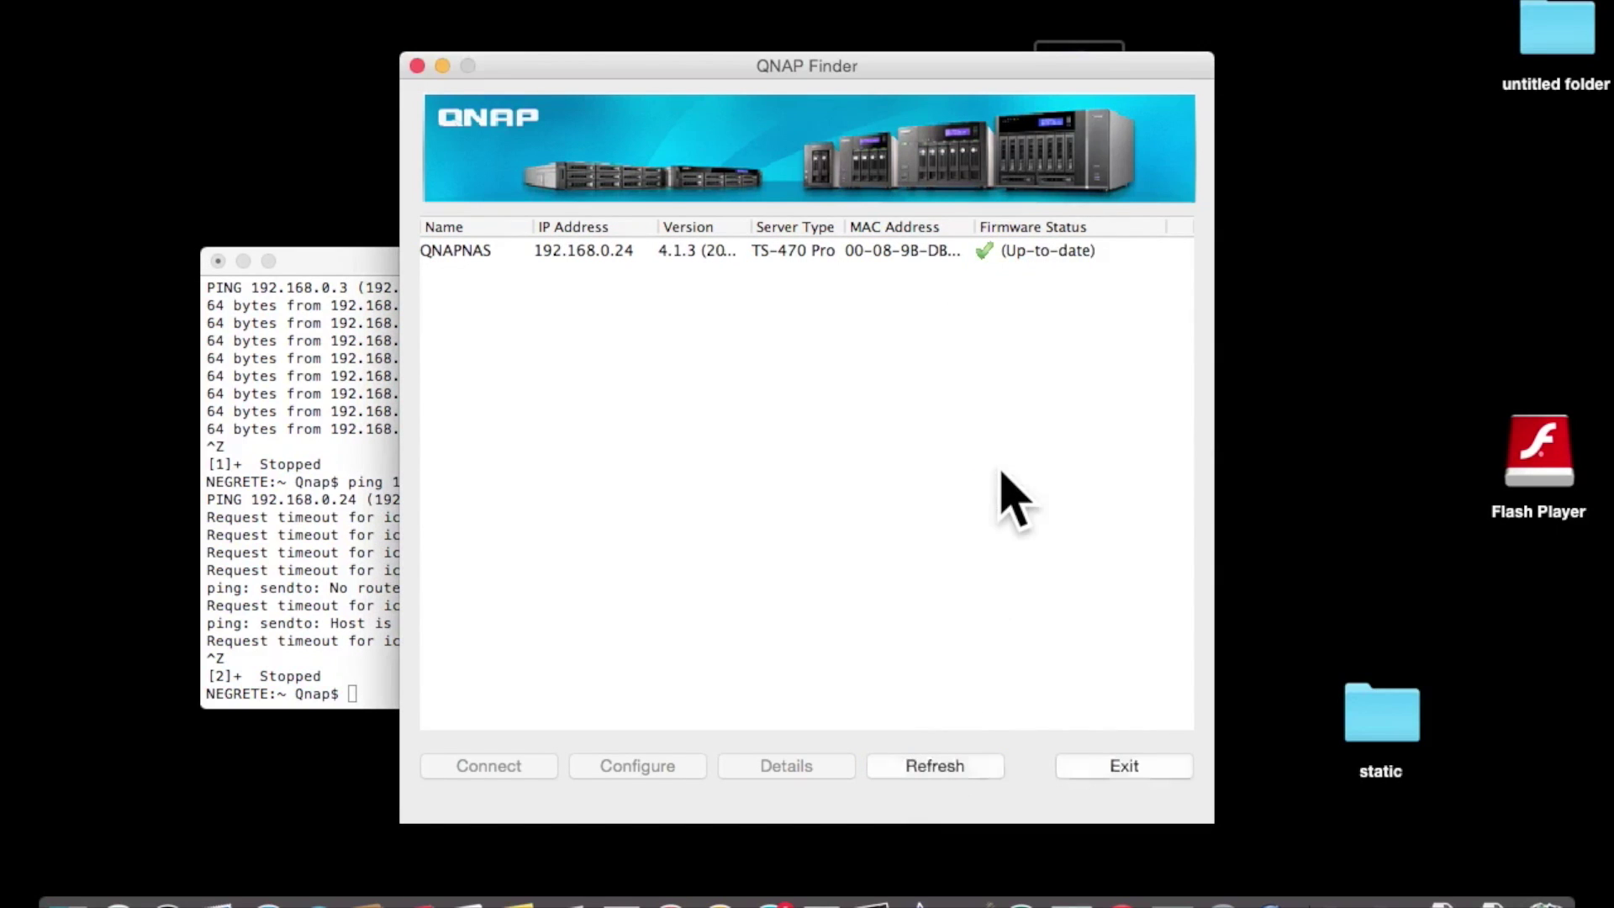
pyautogui.click(481, 260)
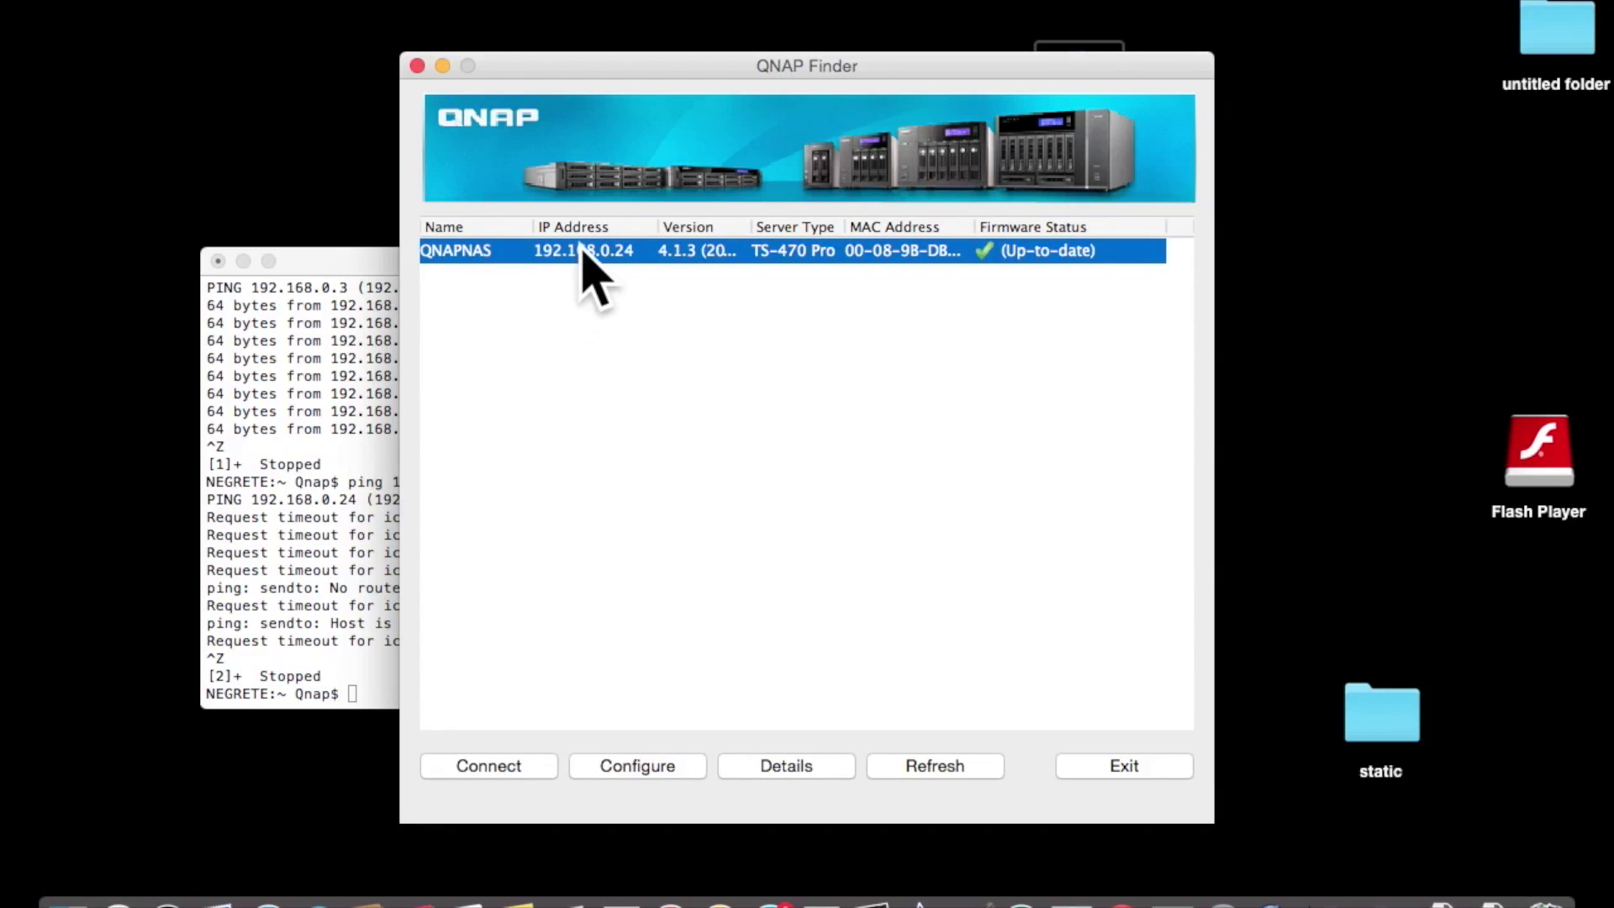
pyautogui.click(812, 766)
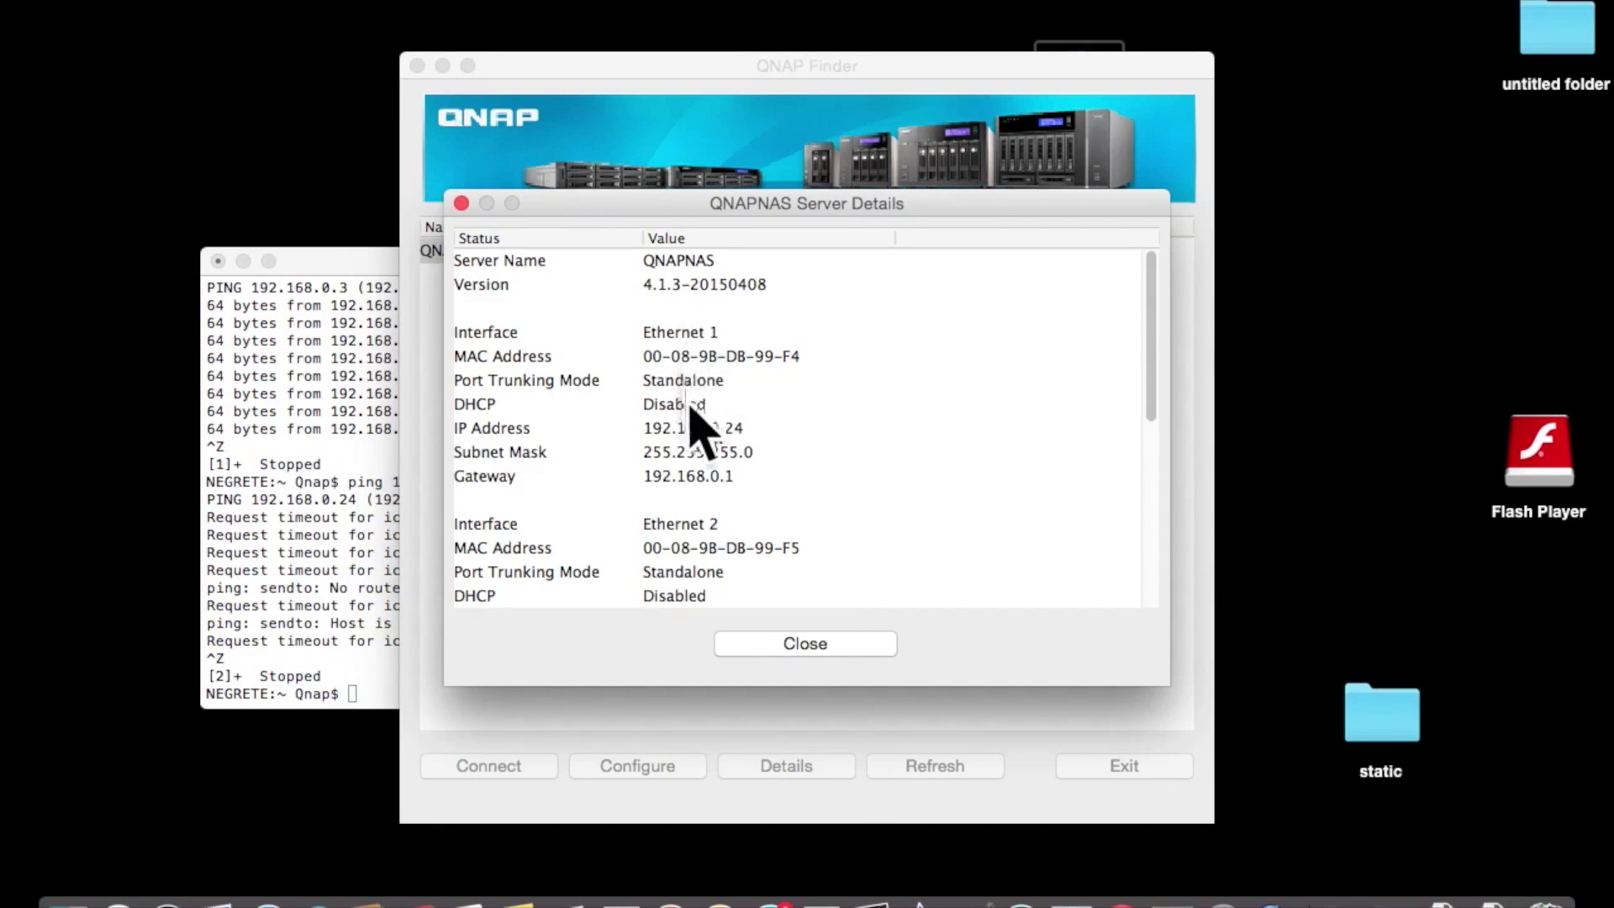
pyautogui.click(695, 430)
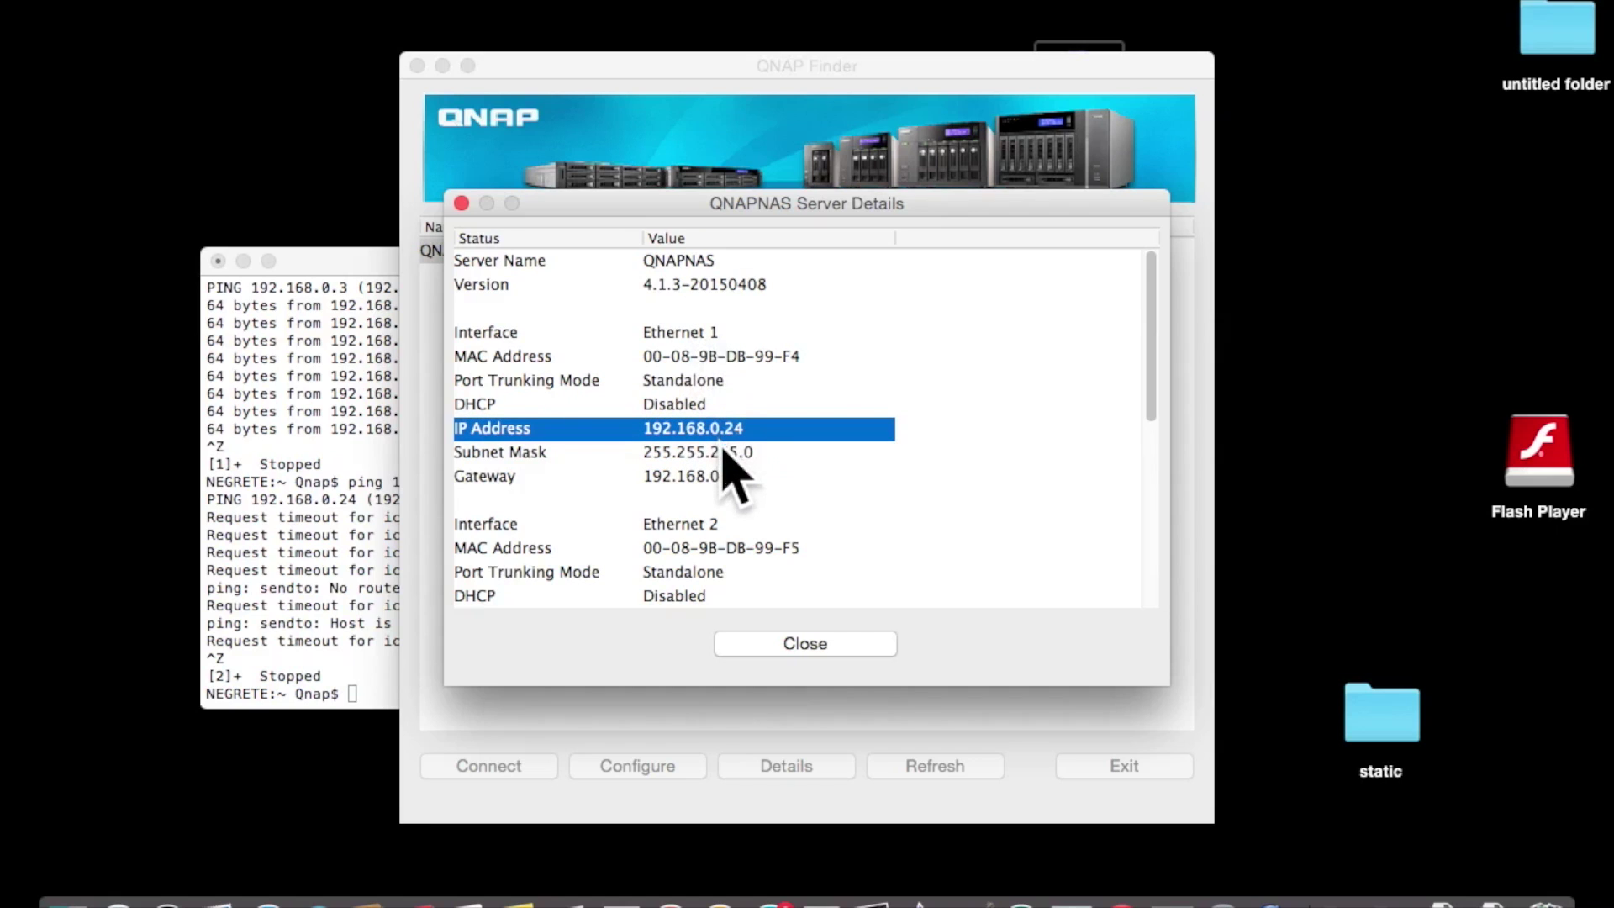
pyautogui.click(720, 454)
pyautogui.click(721, 478)
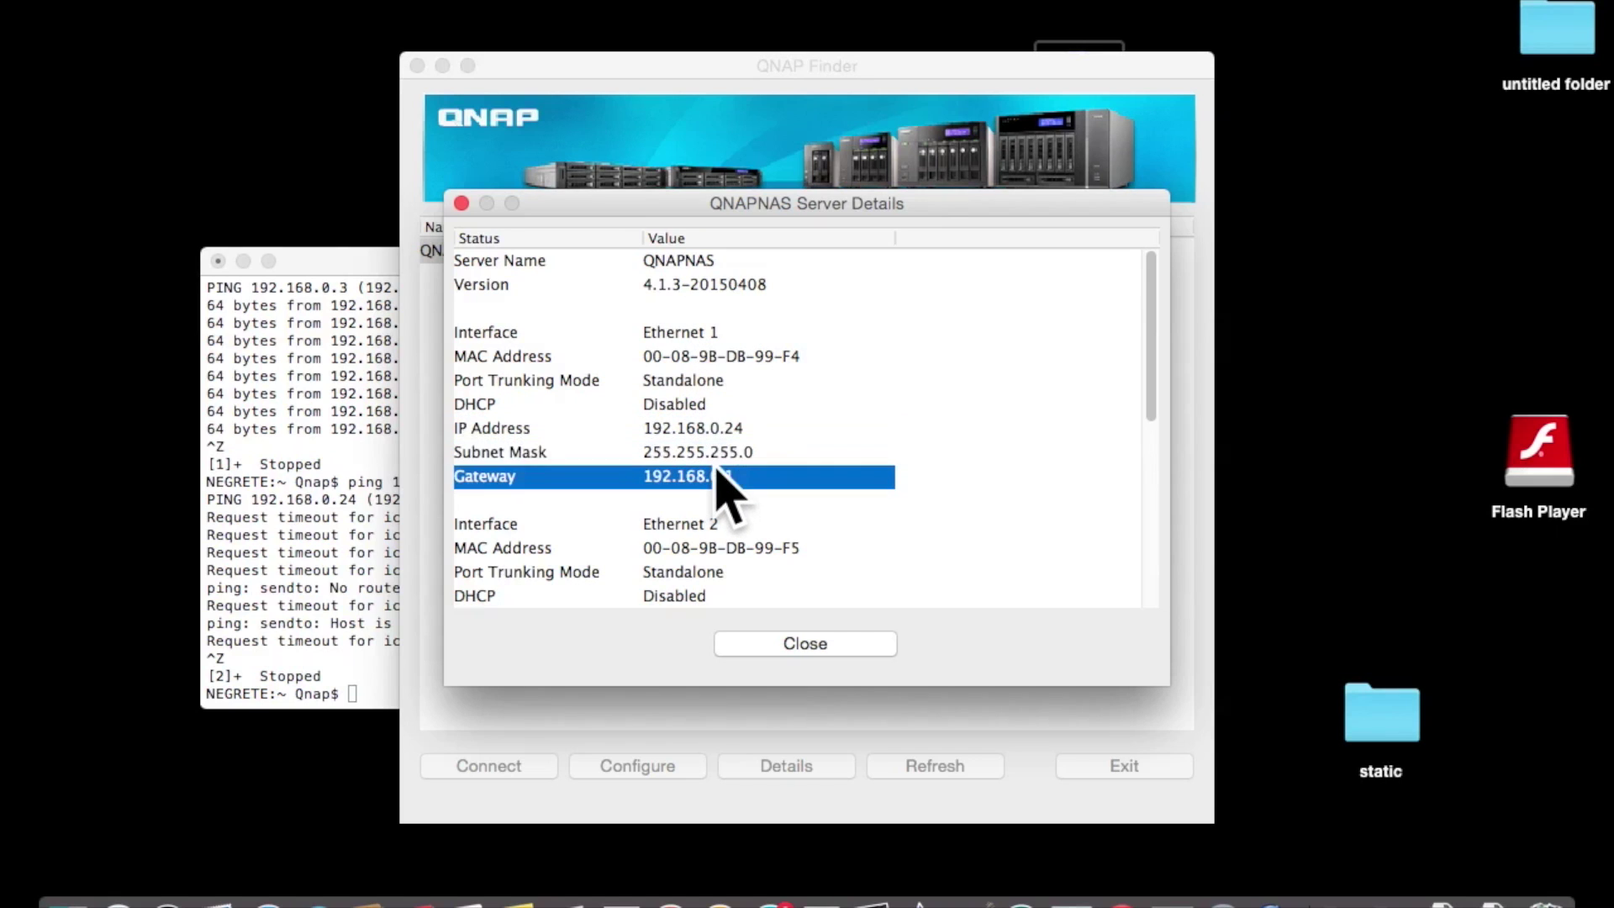
pyautogui.click(782, 639)
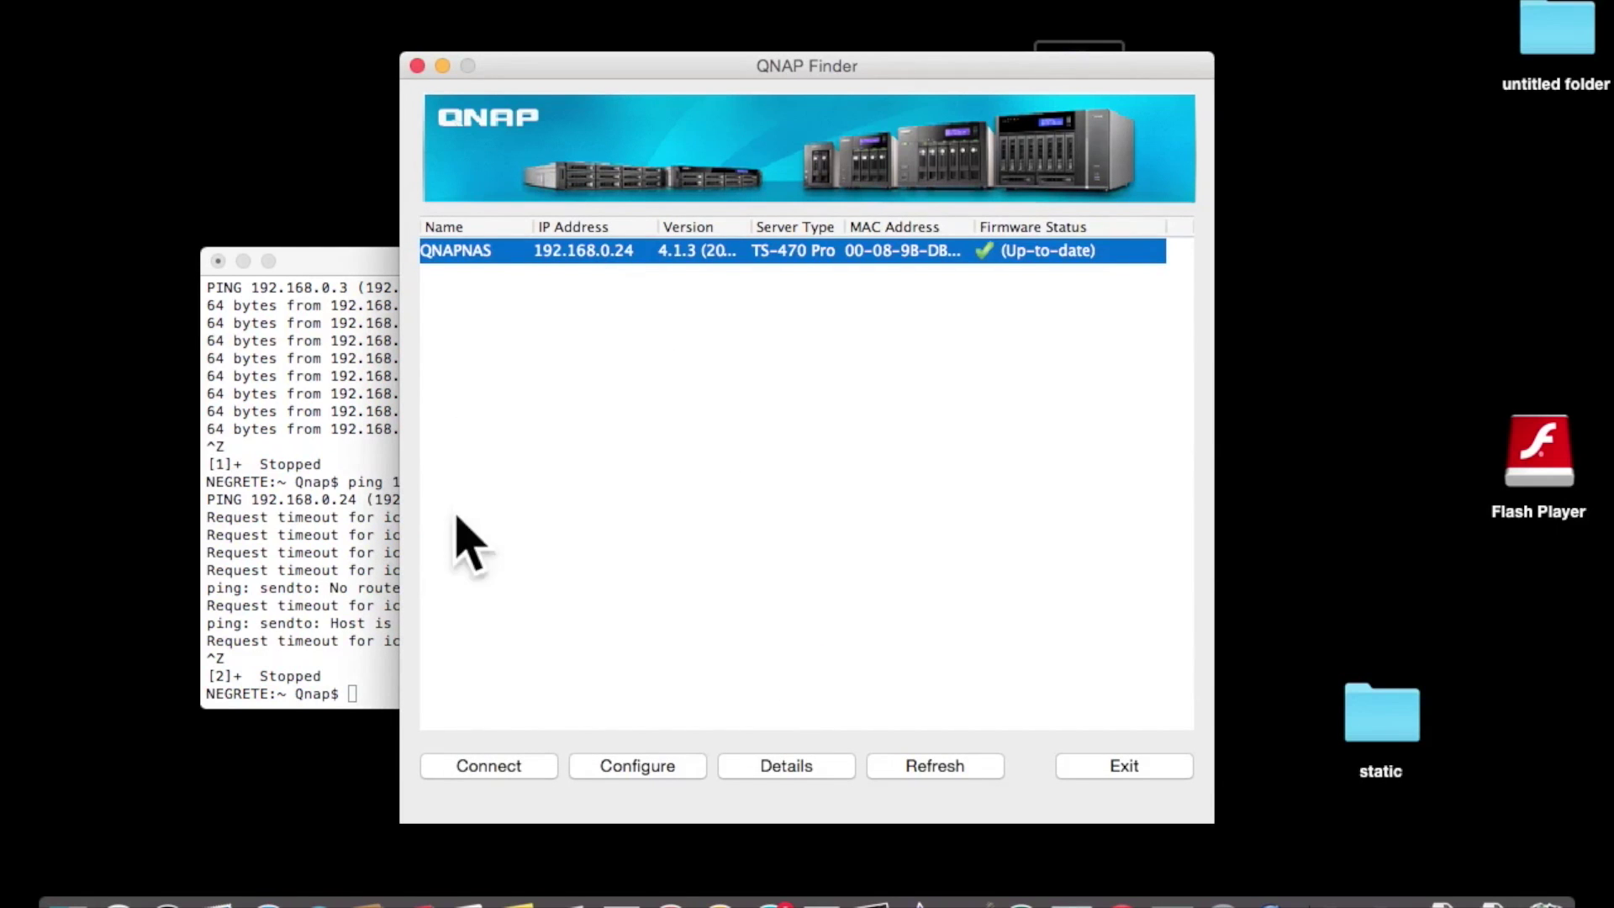
pyautogui.click(506, 761)
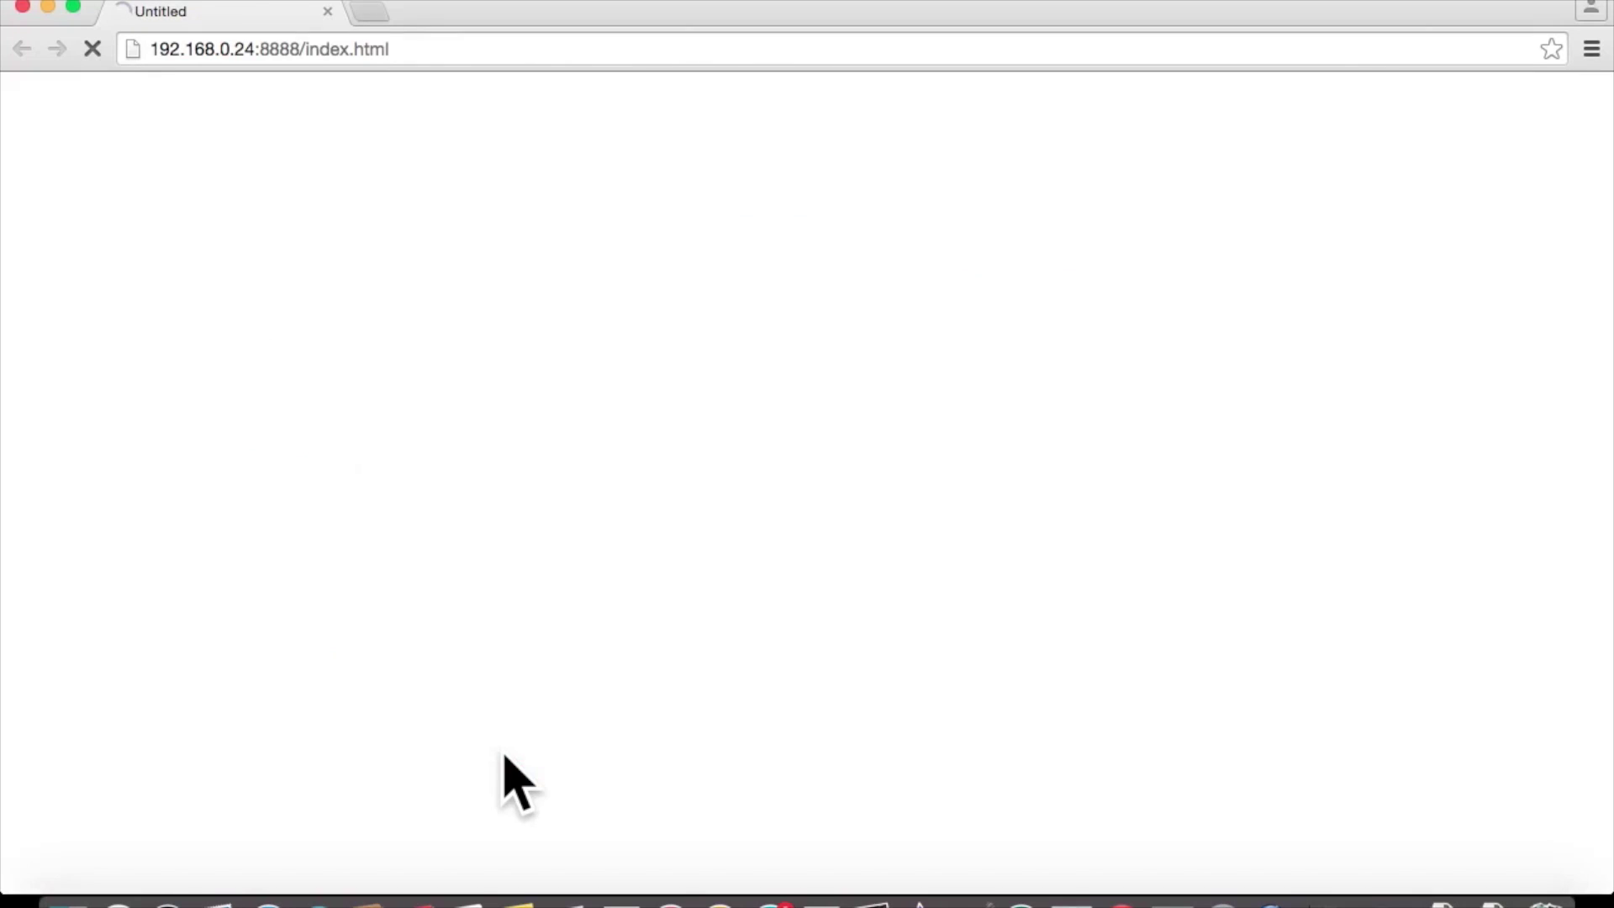